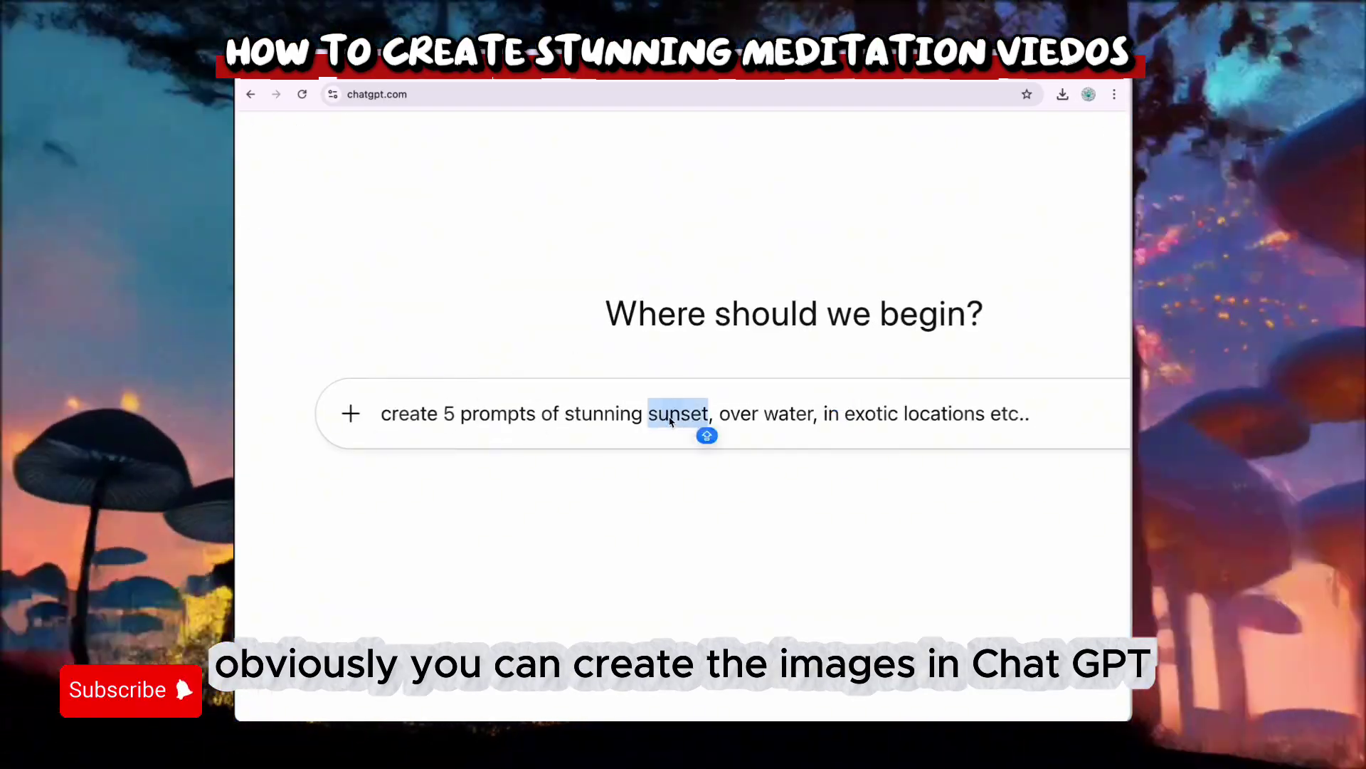
- Submit the ChatGPT request "create 5 prompts of stunning sunset, over water, in exotic locations etc.." and return to the first prompt
{"action": "left_click", "coordinate": [957, 388]}
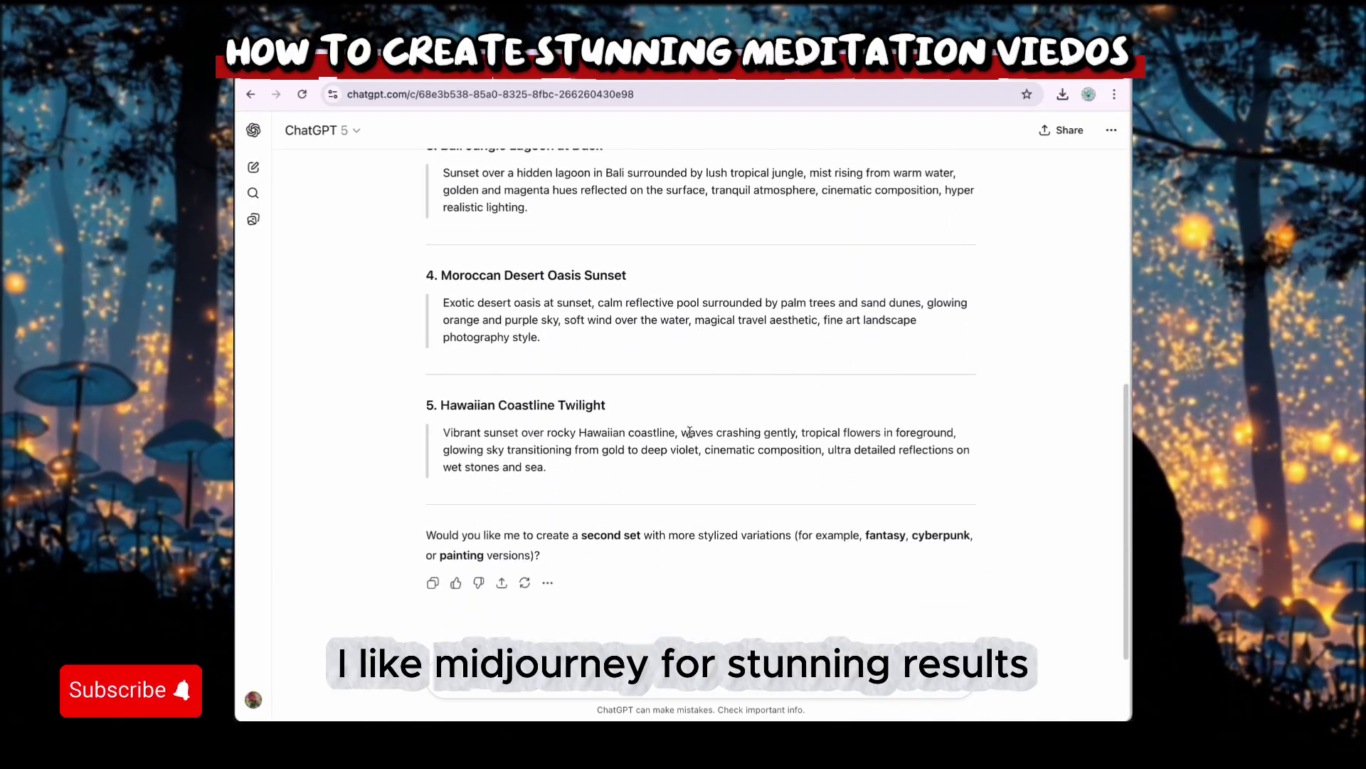
{"action": "scroll", "coordinate": [565, 434], "scroll_direction": "up", "scroll_amount": 3}
{"action": "scroll", "coordinate": [564, 434], "scroll_direction": "up", "scroll_amount": 2}
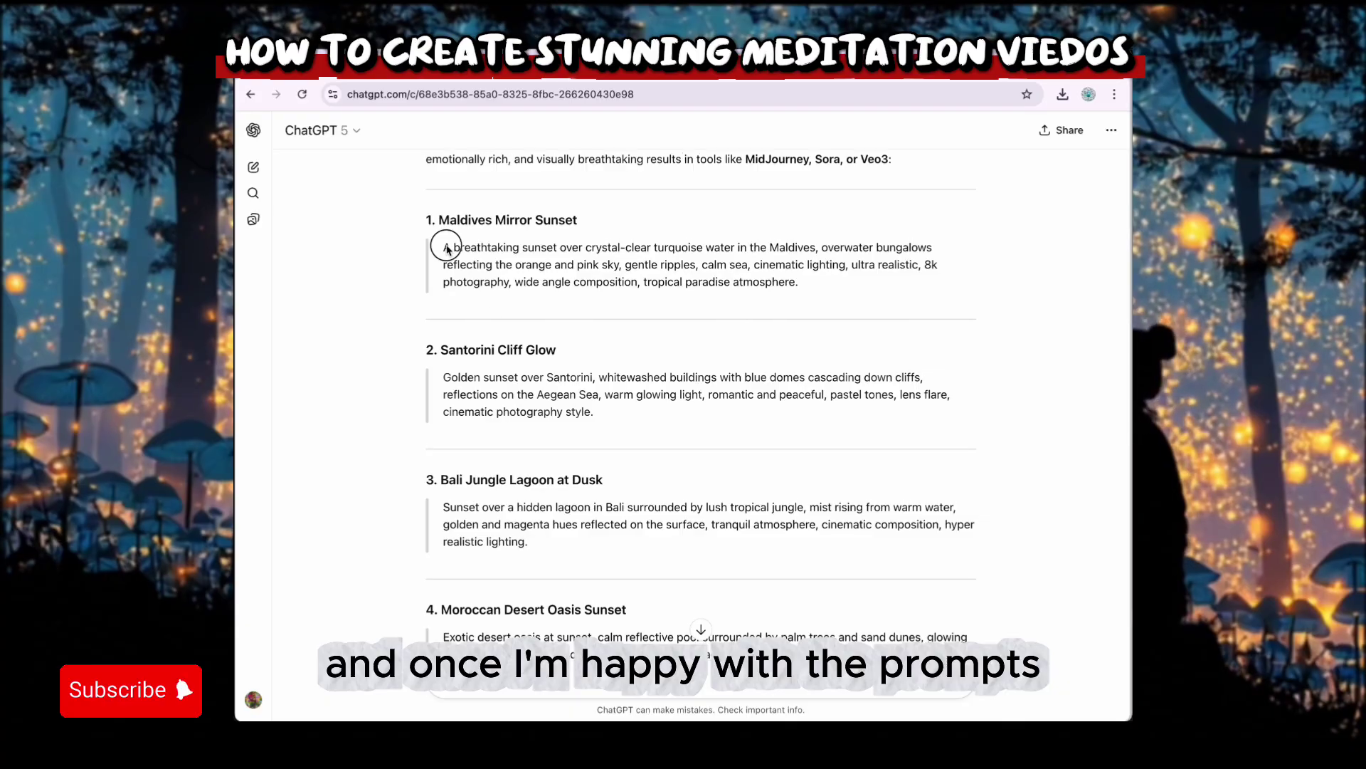
- Copy the Maldives Mirror Sunset prompt into Midjourney, set the image size to landscape 16:9 and generate the images
{"action": "left_click_drag", "start_coordinate": [442, 247], "coordinate": [814, 294]}
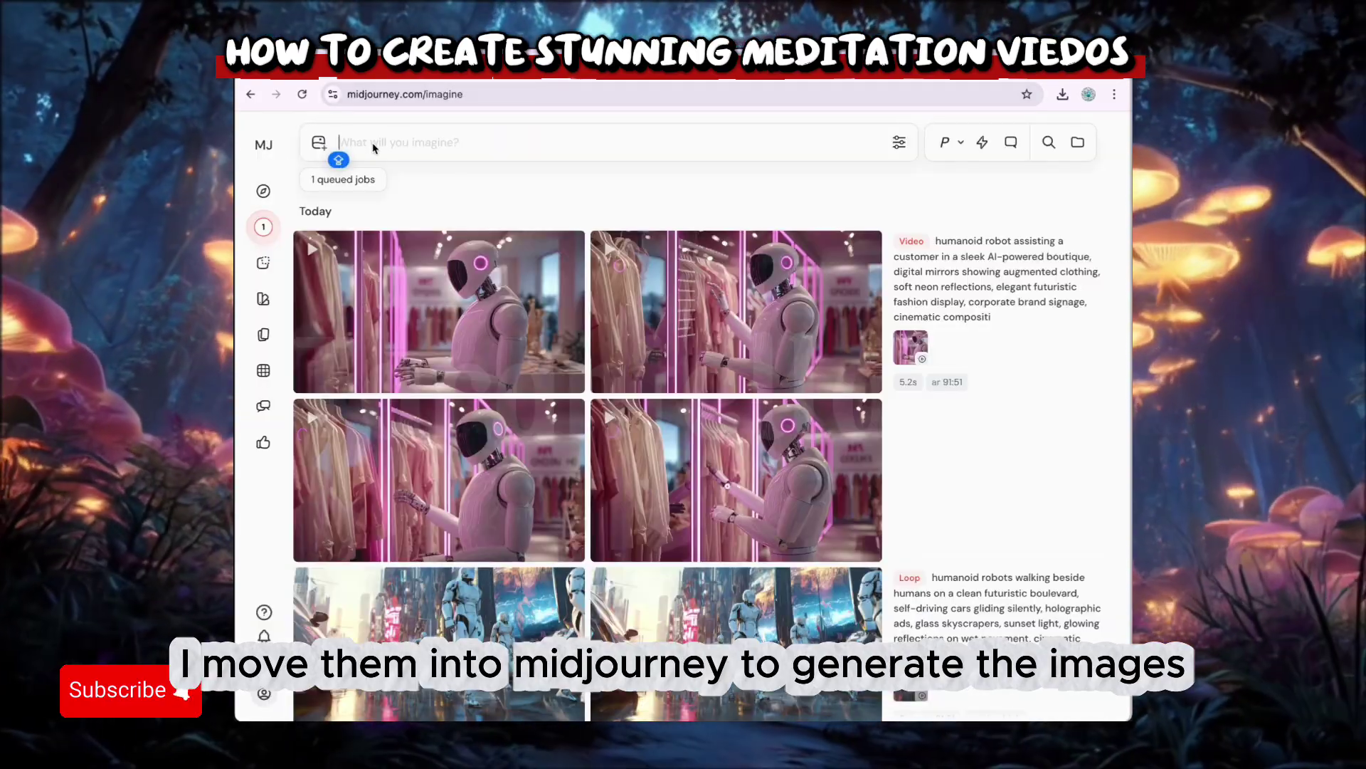
{"action": "type", "text": "A breathtaking sunset over crystal-clear turquoise water in the Maldives, overwater bungalows reflecting the orange and pink sky, gentle ripples, calm sea, cinematic lighting, ultra realistic, 8k photography, wide angle composition, tropical paradise atmosphere."}
{"action": "left_click", "coordinate": [900, 142]}
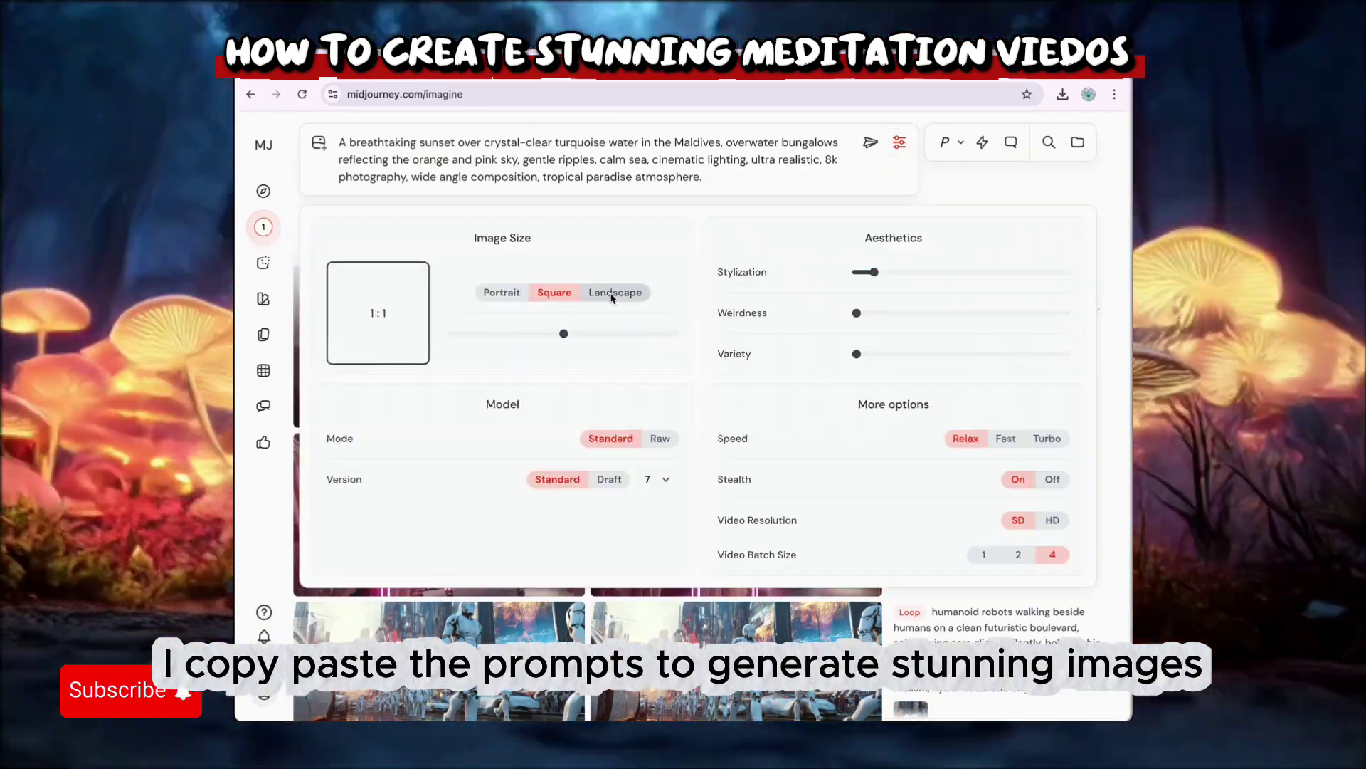
{"action": "left_click", "coordinate": [613, 293]}
{"action": "left_click", "coordinate": [637, 334]}
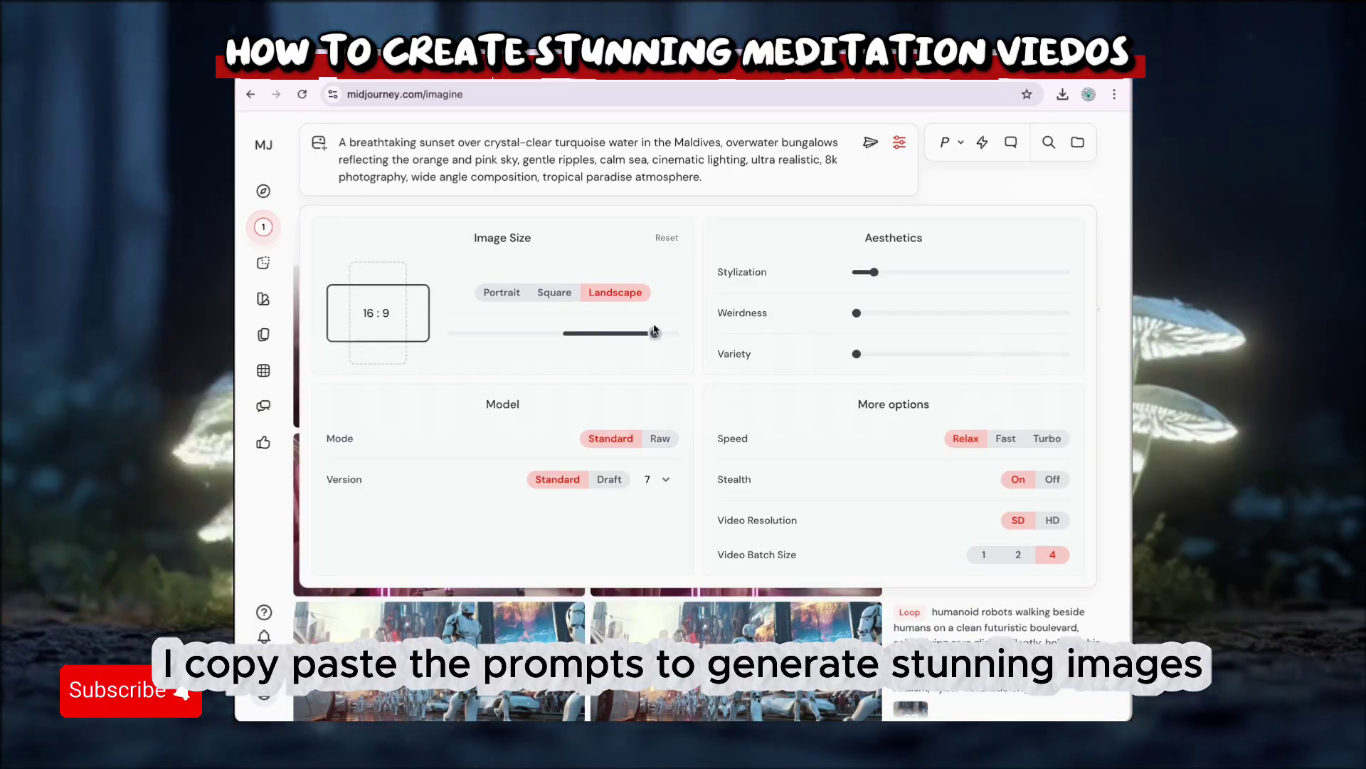
{"action": "left_click", "coordinate": [870, 143]}
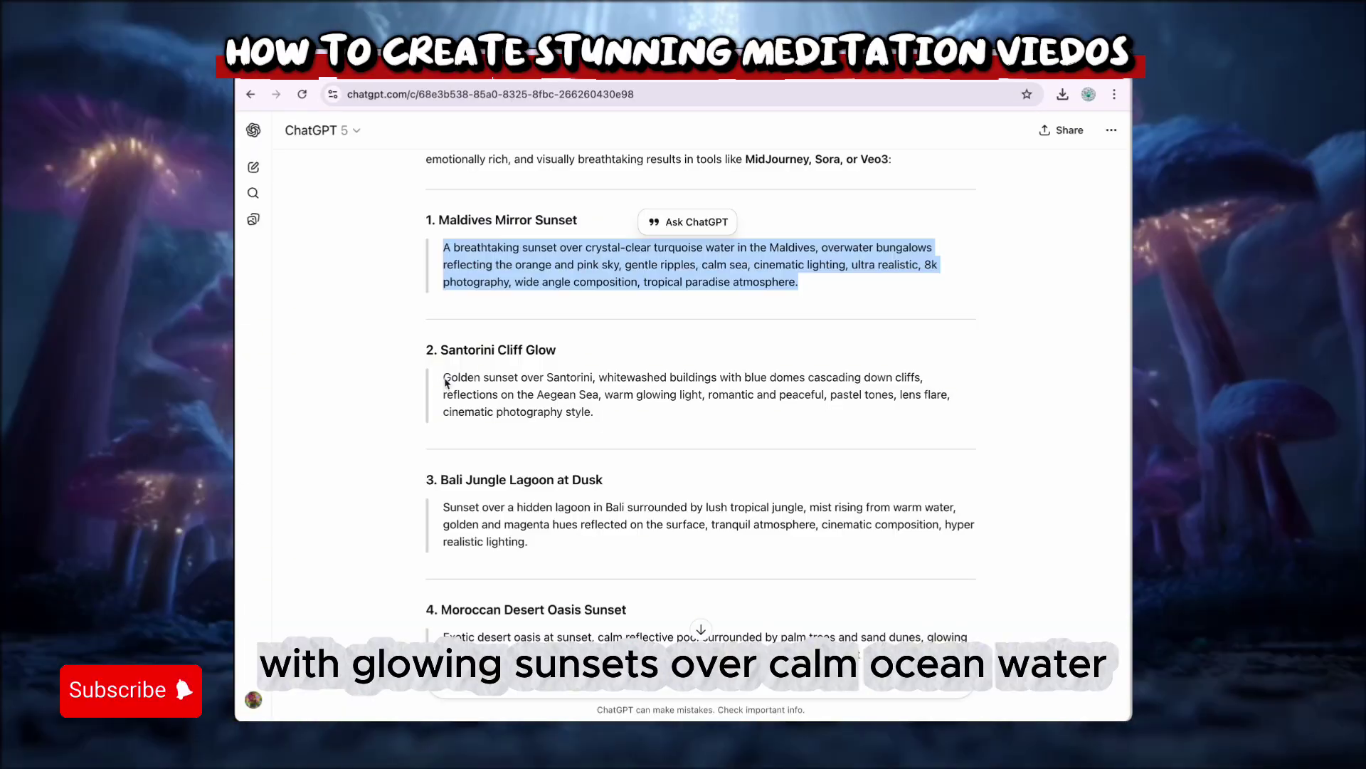
- Copy the Santorini Cliff Glow prompt from ChatGPT and generate its images in Midjourney
{"action": "left_click_drag", "start_coordinate": [443, 377], "coordinate": [595, 411]}
{"action": "key", "text": "ctrl+c"}
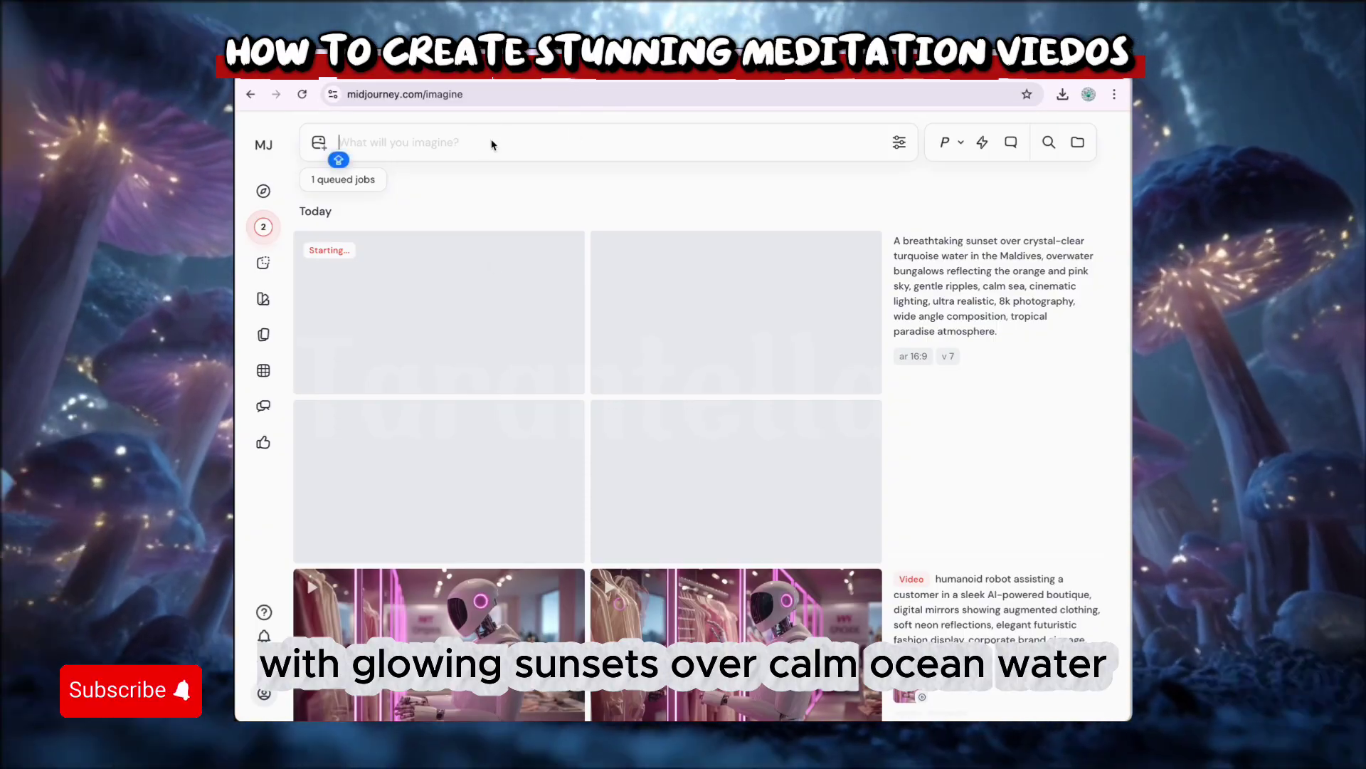
{"action": "left_click", "coordinate": [491, 140]}
{"action": "key", "text": "ctrl+v"}
{"action": "key", "text": "Return"}
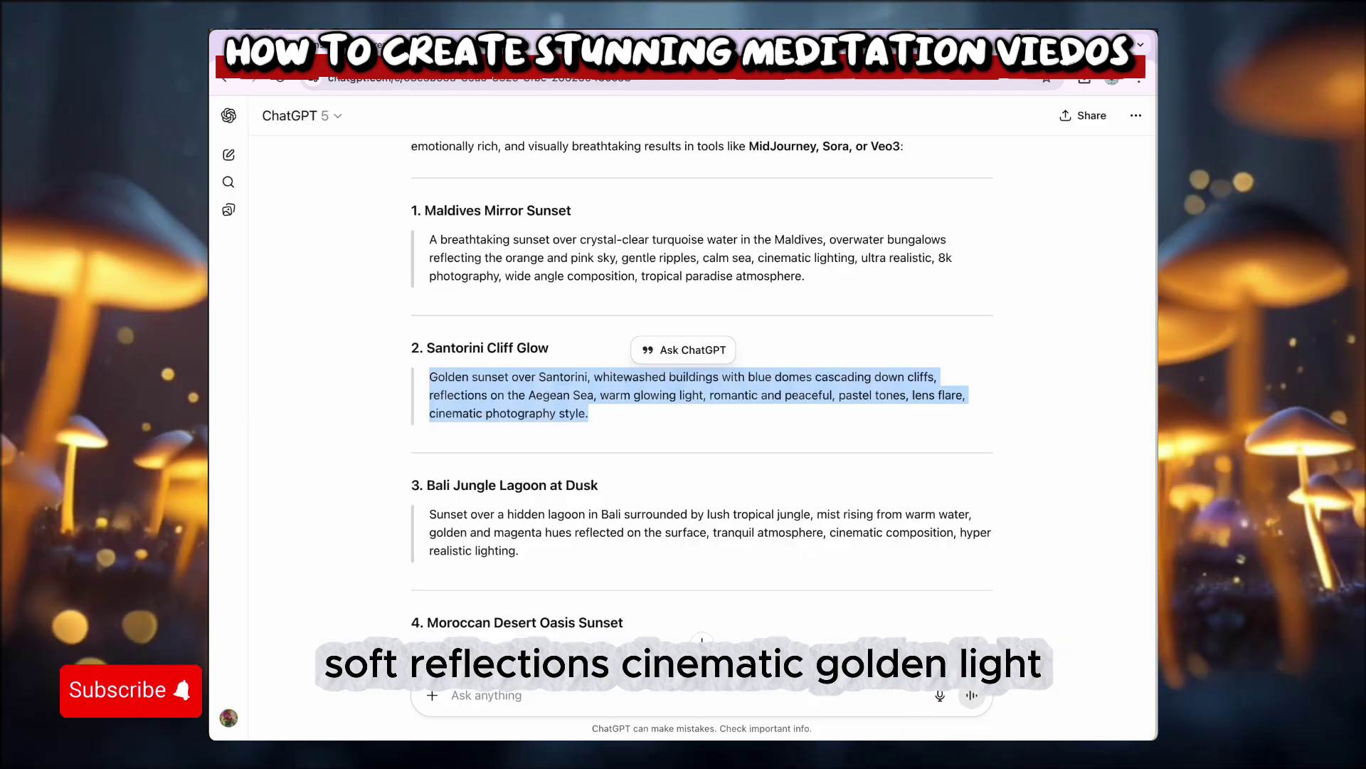
- Copy the Bali Jungle Lagoon at Dusk prompt from ChatGPT and generate its images in Midjourney
{"action": "scroll", "coordinate": [701, 392], "scroll_direction": "down", "scroll_amount": 4}
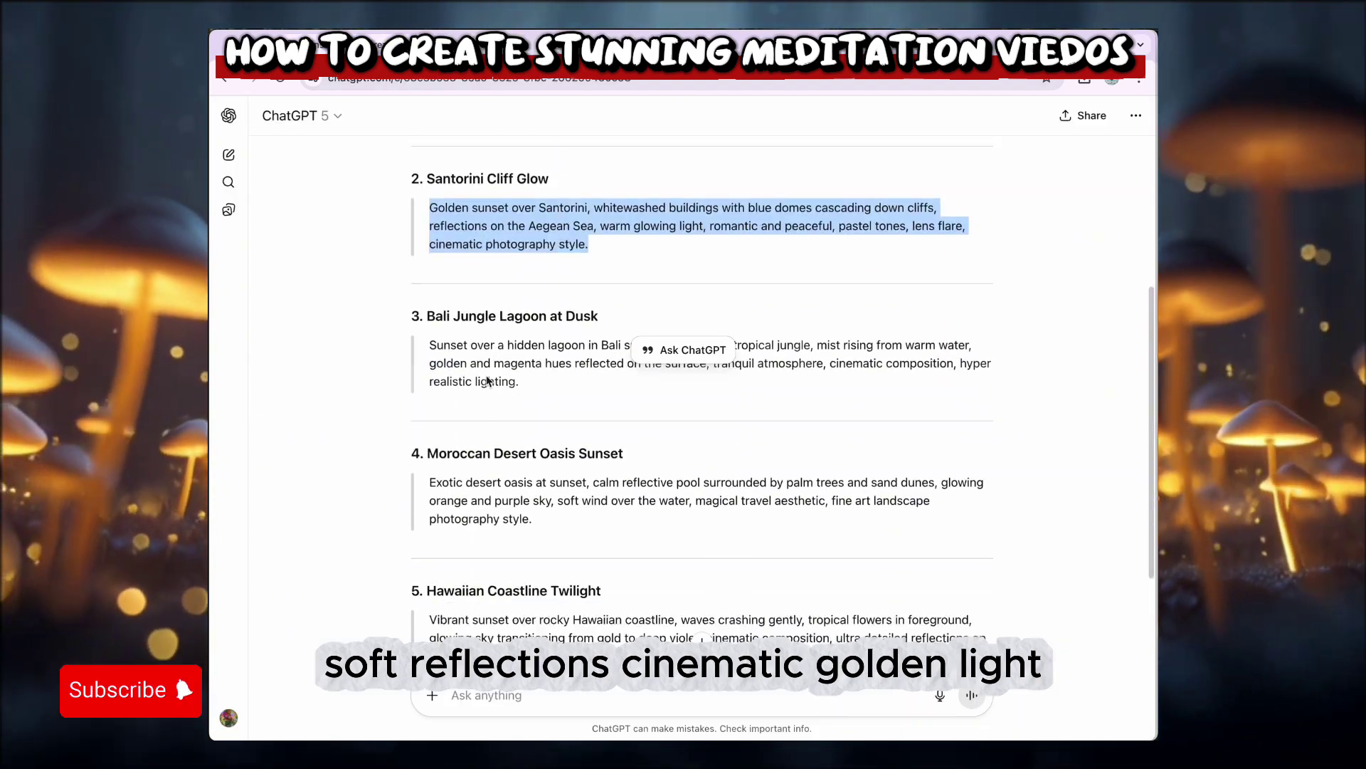
{"action": "left_click_drag", "start_coordinate": [427, 321], "coordinate": [522, 368]}
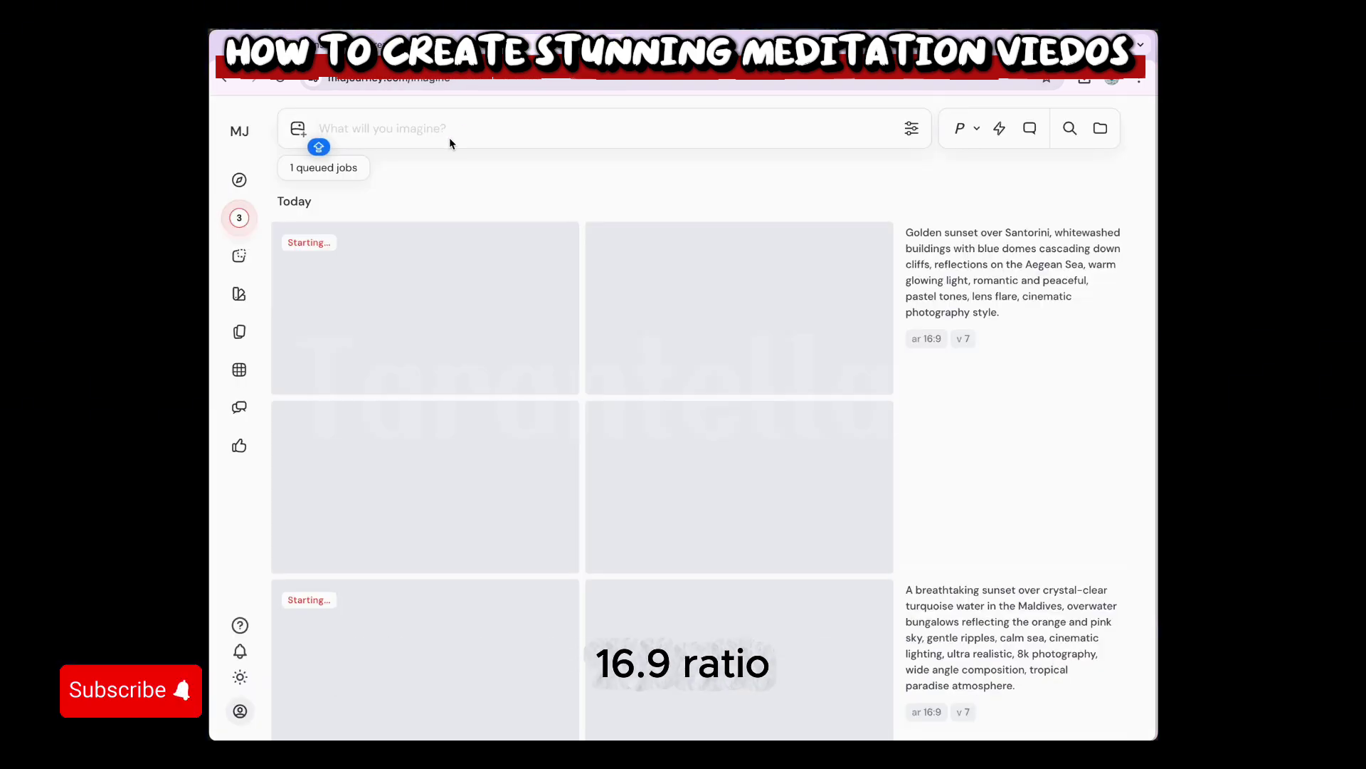
{"action": "type", "text": "Sunset over a hidden lagoon in Bali surrounded by lush tropical jungle, mist rising from warm water, golden and magenta hues reflected on the surface, tranquil atmosphere, cinematic composition, hyper realistic lighting."}
{"action": "key", "text": "Return"}
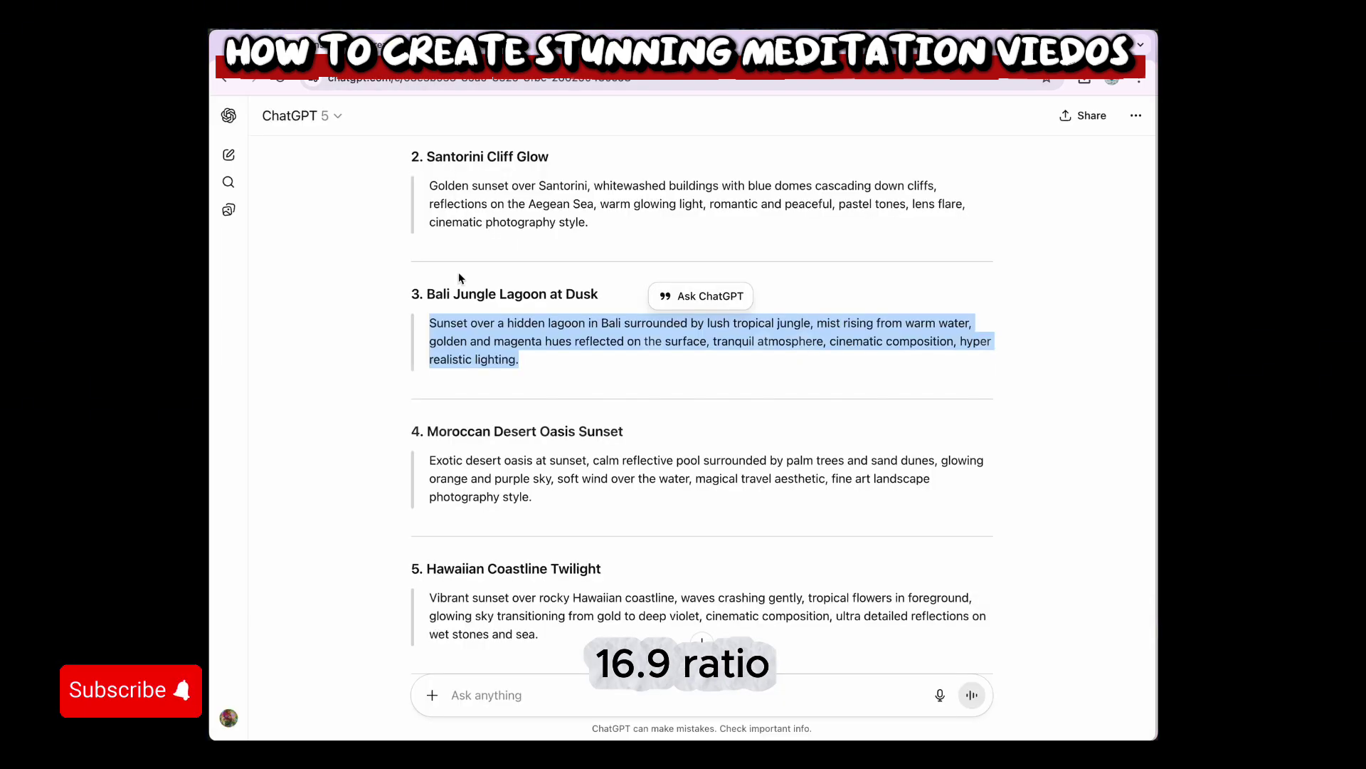
- Generate Midjourney images from ChatGPT's Moroccan Desert Oasis Sunset and Hawaiian Coastline Twilight prompts
{"action": "scroll", "coordinate": [459, 279], "scroll_direction": "down", "scroll_amount": 2}
{"action": "left_click_drag", "start_coordinate": [427, 374], "coordinate": [548, 408]}
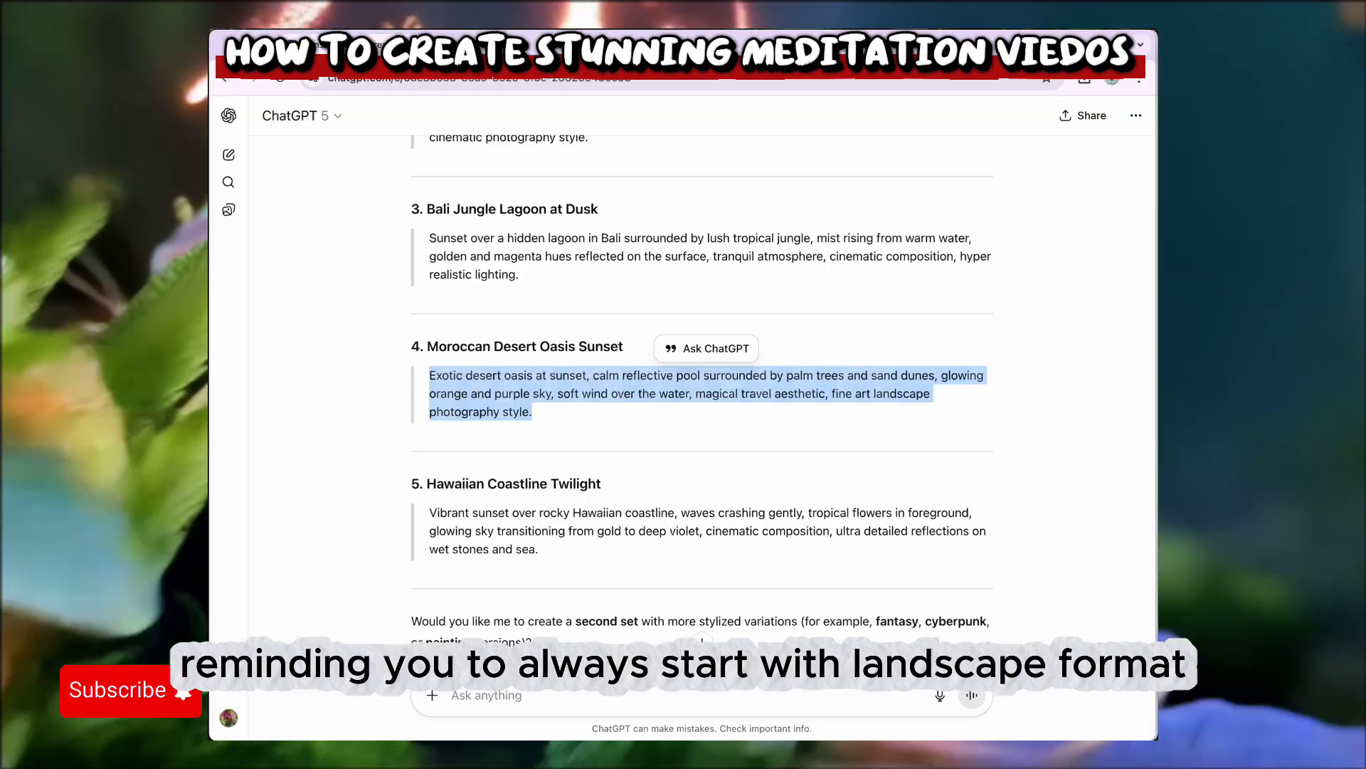
{"action": "scroll", "coordinate": [433, 407], "scroll_direction": "down", "scroll_amount": 1}
{"action": "left_click_drag", "start_coordinate": [429, 401], "coordinate": [549, 446]}
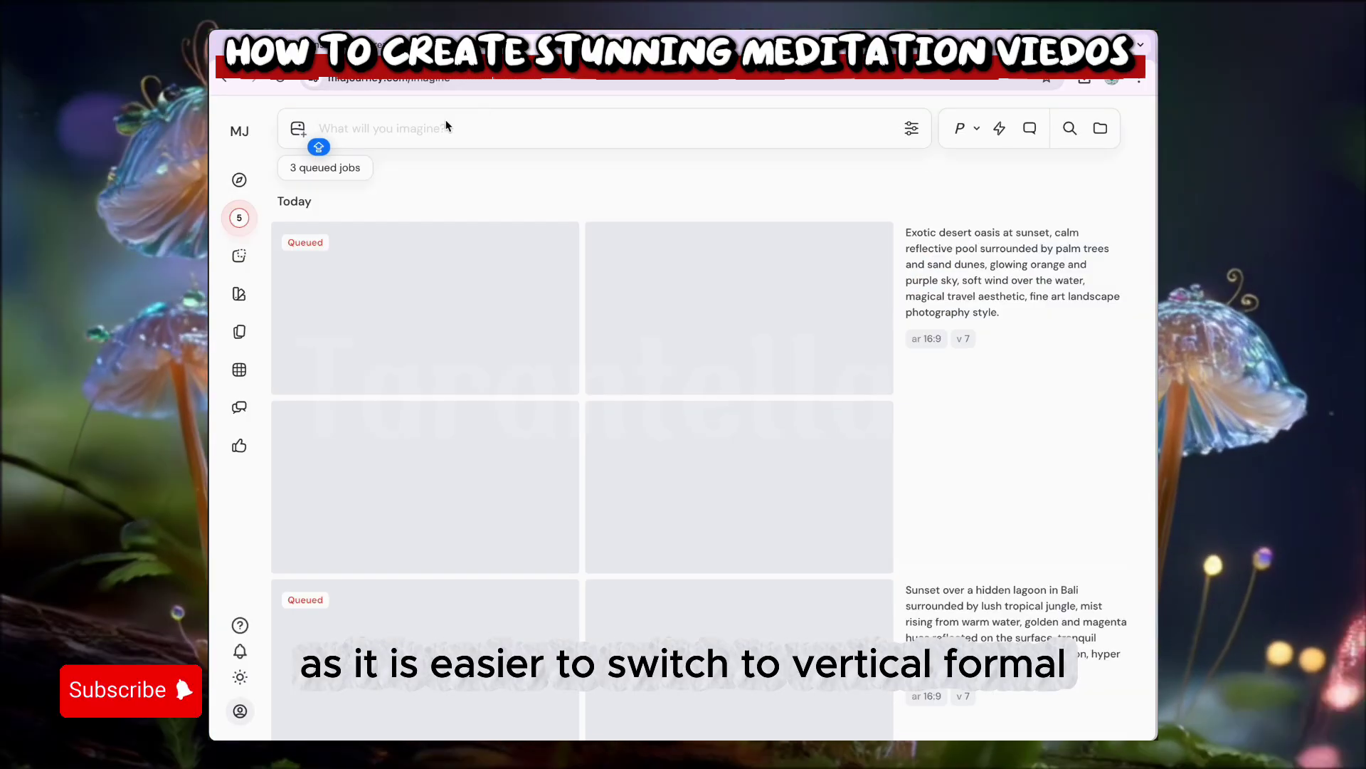
{"action": "type", "text": "Vibrant sunset over rocky Hawaiian coastline, waves crashing gently, tropical flowers in foreground, glowing sky transitioning from gold to deep violet, cinematic composition, ultra detailed reflections on wet stones and sea."}
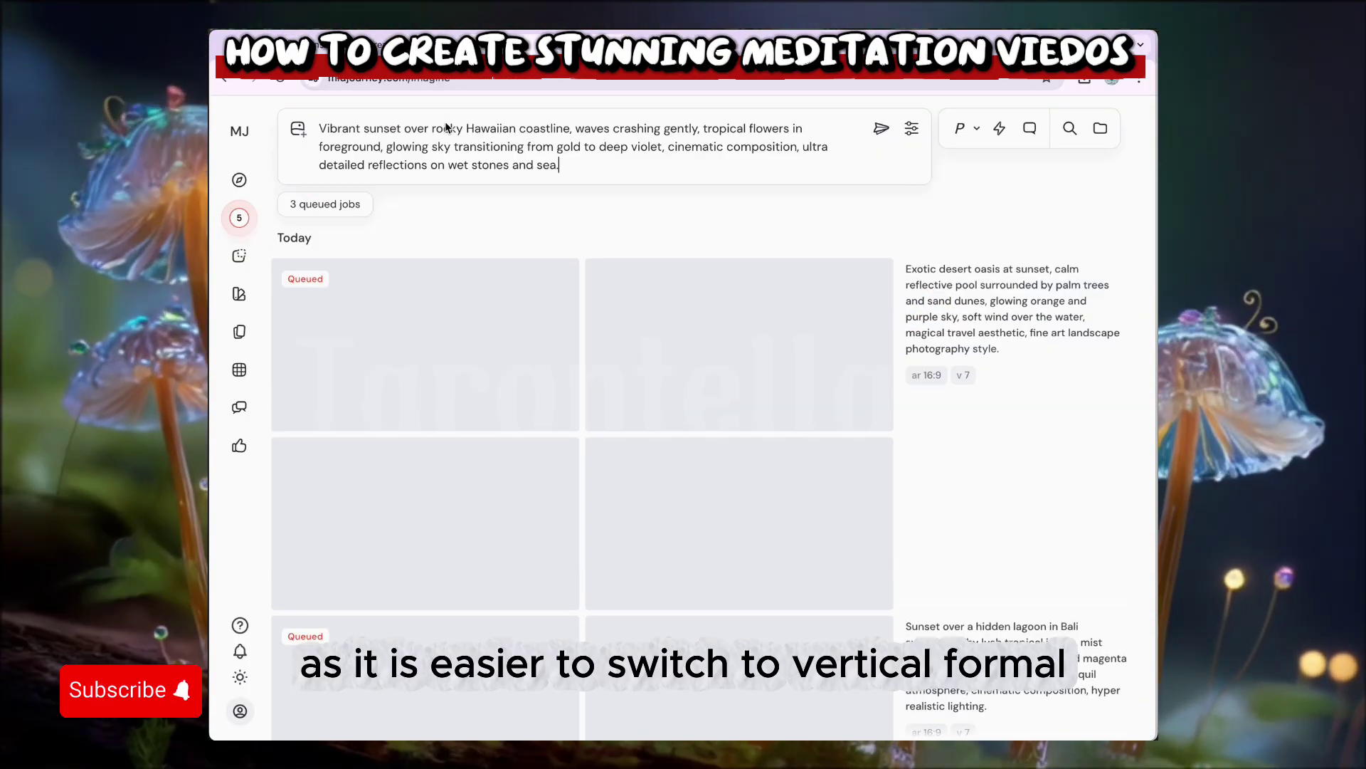
{"action": "key", "text": "Return"}
- Download the fourth Maldives sunset image and one Santorini sunset image at full size
{"action": "scroll", "coordinate": [481, 296], "scroll_direction": "down", "scroll_amount": 12}
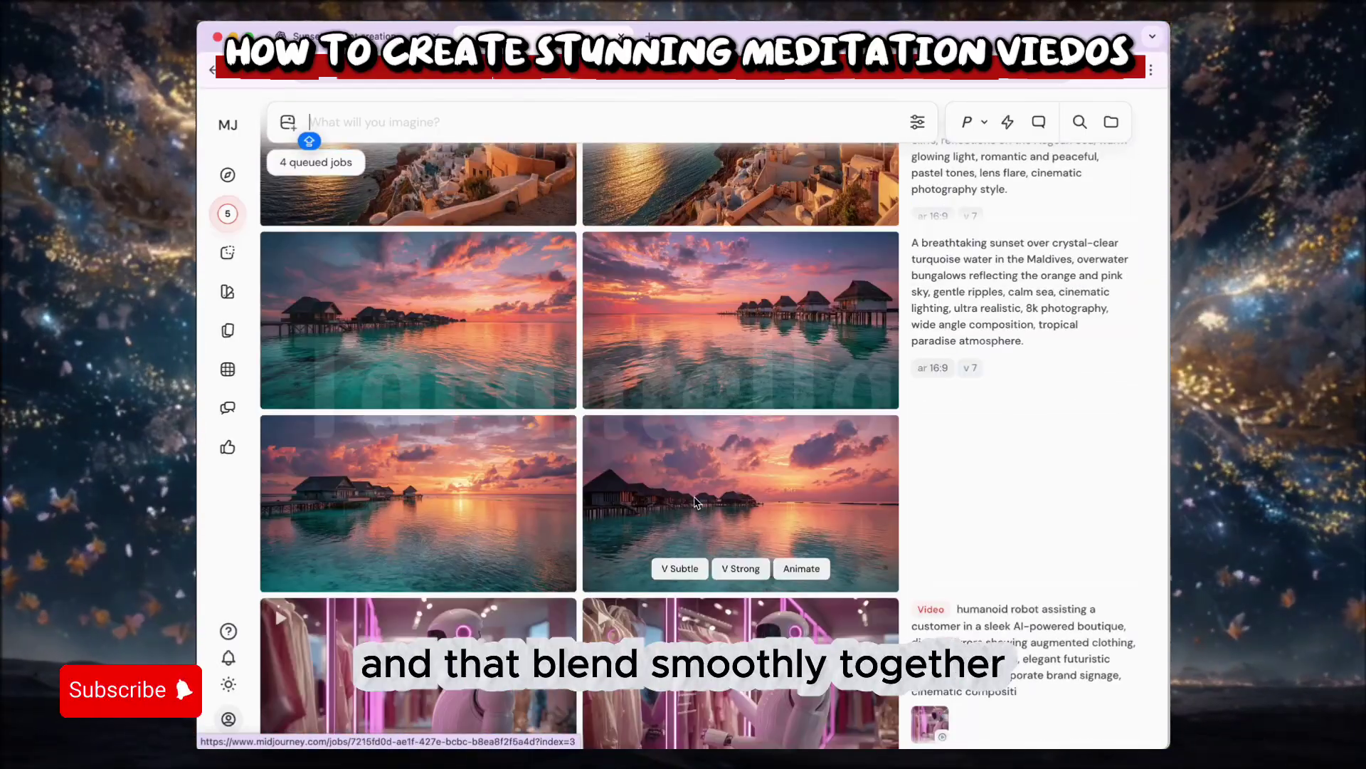
{"action": "left_click", "coordinate": [696, 501]}
{"action": "left_click", "coordinate": [1026, 174]}
{"action": "left_click", "coordinate": [842, 173]}
{"action": "left_click", "coordinate": [418, 349]}
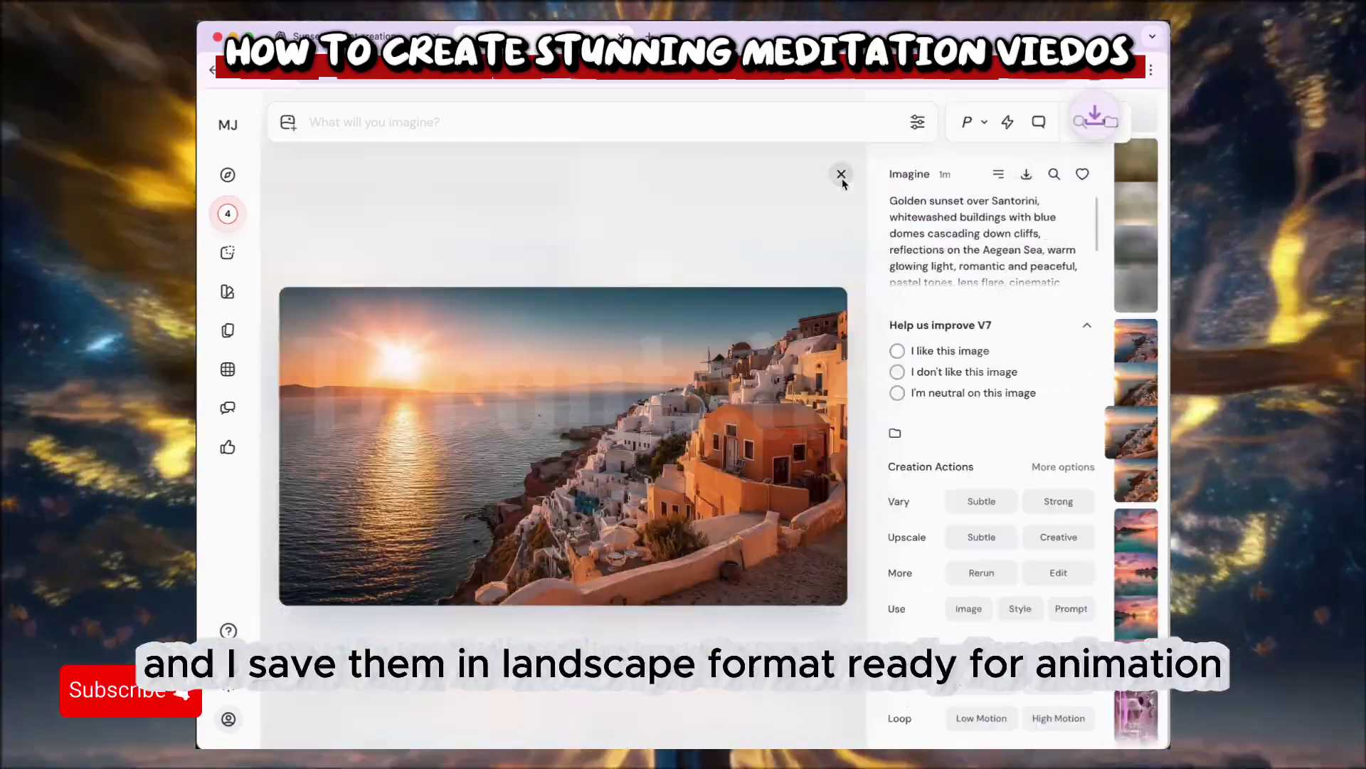
{"action": "left_click", "coordinate": [842, 175]}
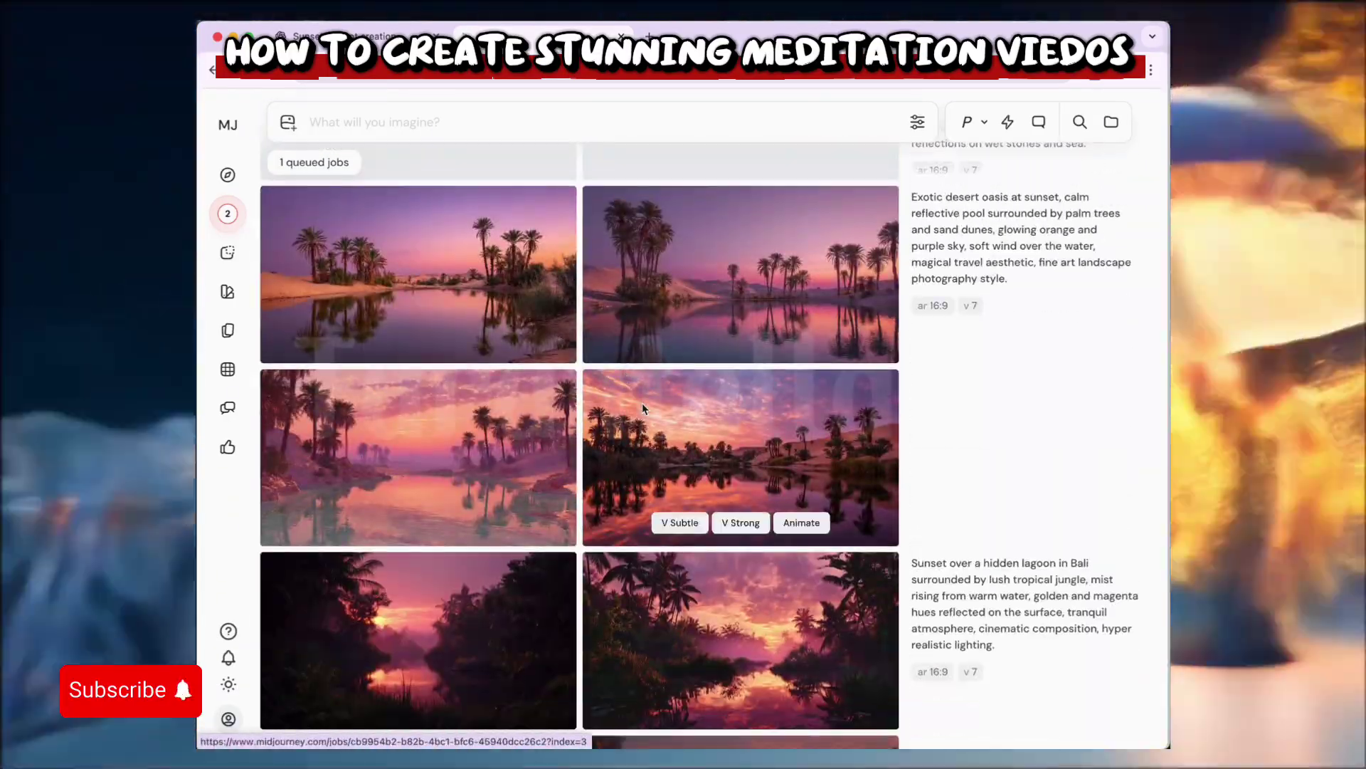
- Open the fourth desert oasis image, a Bali lagoon image and a Hawaiian coastline image in turn at full size
{"action": "left_click", "coordinate": [642, 402]}
{"action": "left_click", "coordinate": [840, 176]}
{"action": "scroll", "coordinate": [787, 318], "scroll_direction": "down", "scroll_amount": 5}
{"action": "left_click", "coordinate": [789, 356]}
{"action": "left_click", "coordinate": [841, 175]}
{"action": "scroll", "coordinate": [788, 411], "scroll_direction": "down", "scroll_amount": 10}
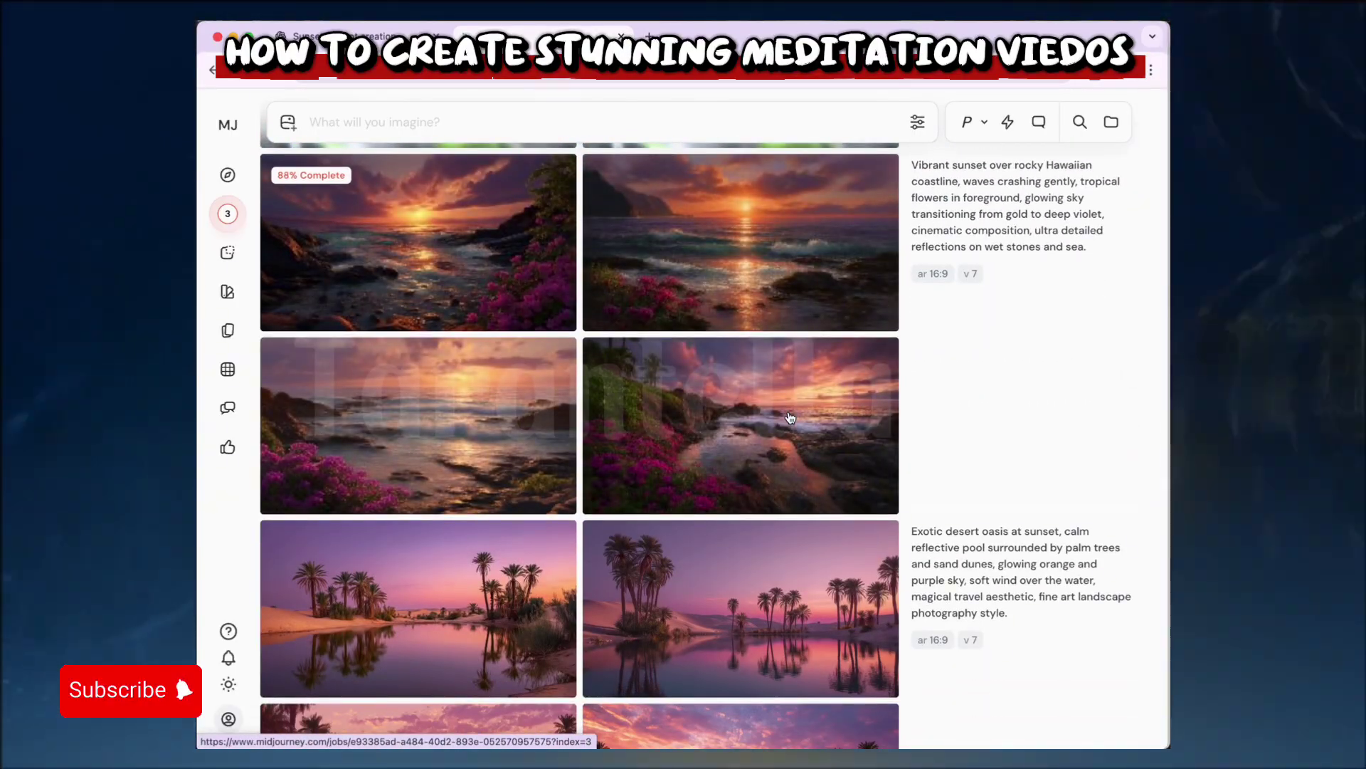
{"action": "scroll", "coordinate": [790, 417], "scroll_direction": "up", "scroll_amount": 1}
{"action": "left_click", "coordinate": [740, 342]}
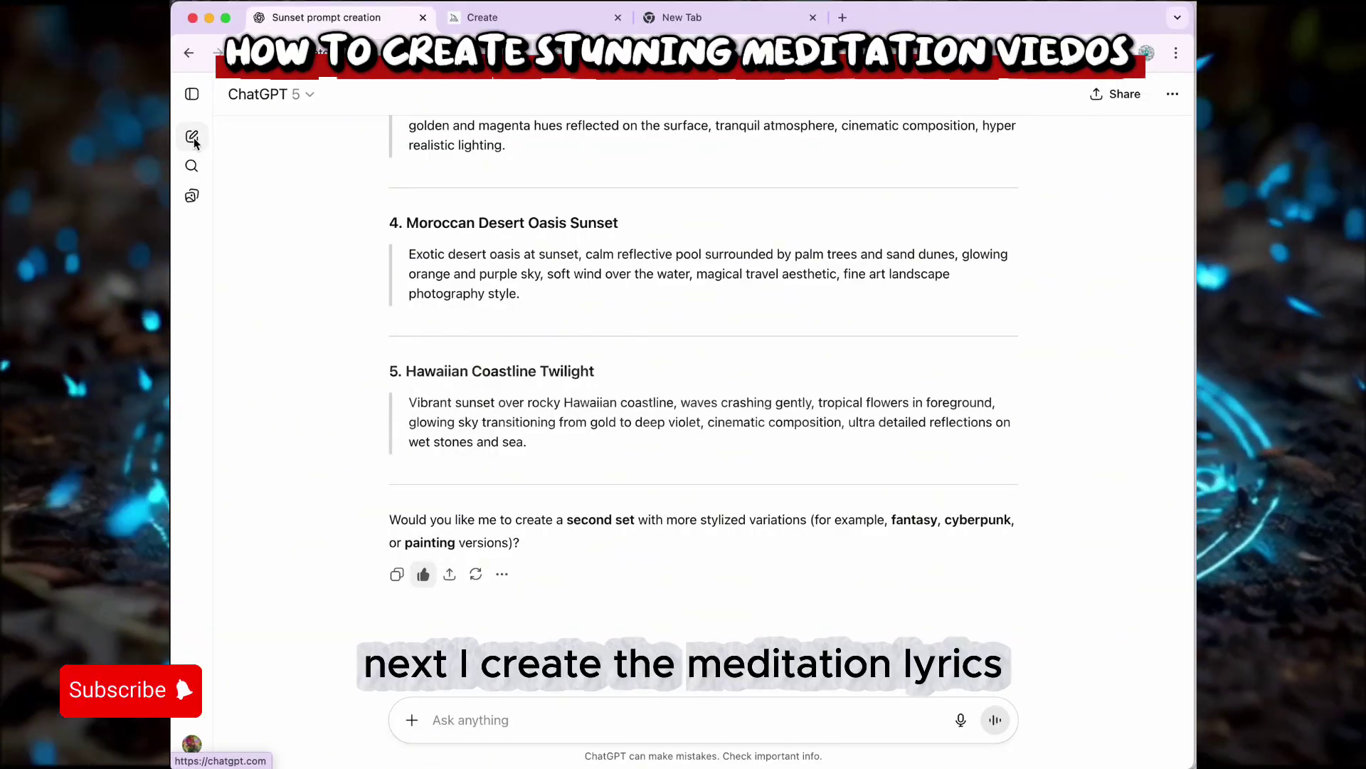
- In a new ChatGPT chat, request a short sunset-themed guided meditation song and a short audio style using narration with nature sounds
{"action": "left_click", "coordinate": [194, 141]}
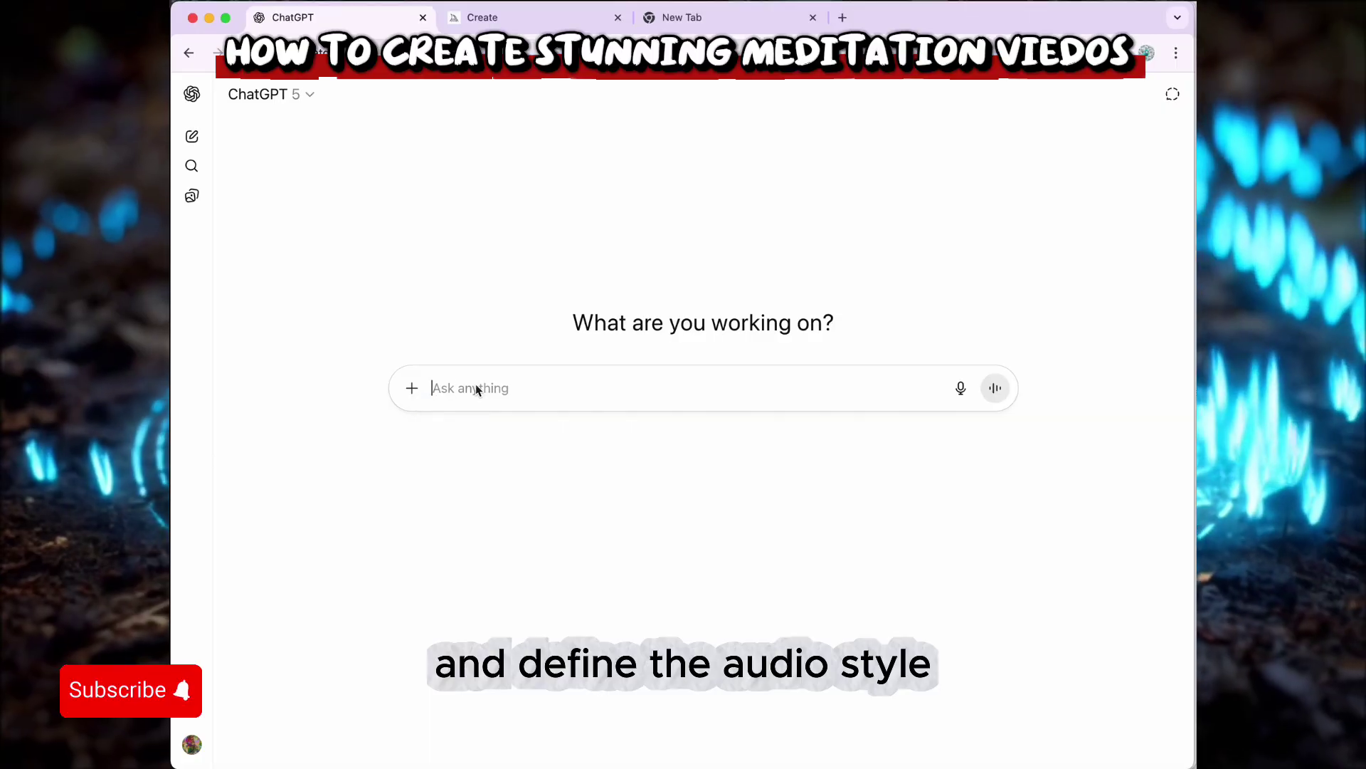
{"action": "type", "text": "1. create short song for guided meditation - theme is sunset 2. define the style for audio track. short. narration with nature sounds."}
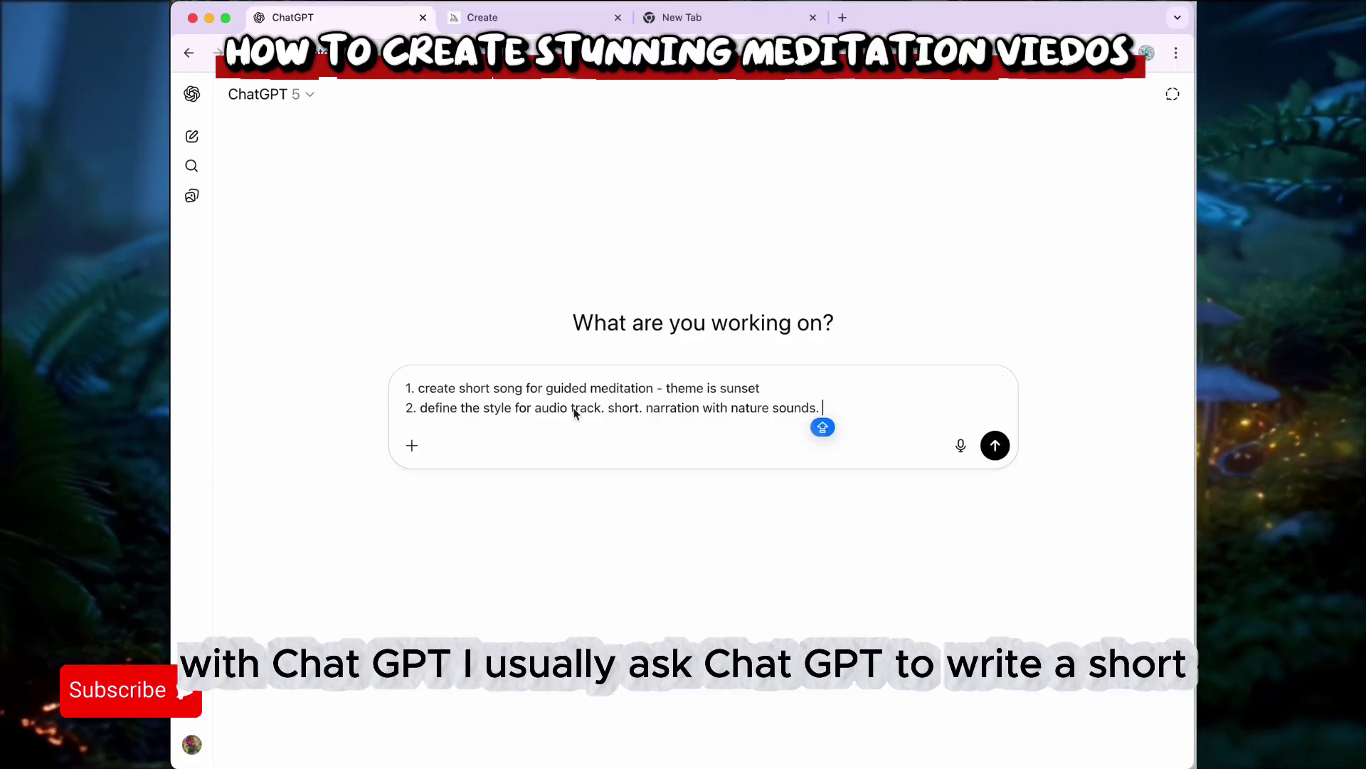
{"action": "key", "text": "super+equal"}
{"action": "key", "text": "super+equal"}
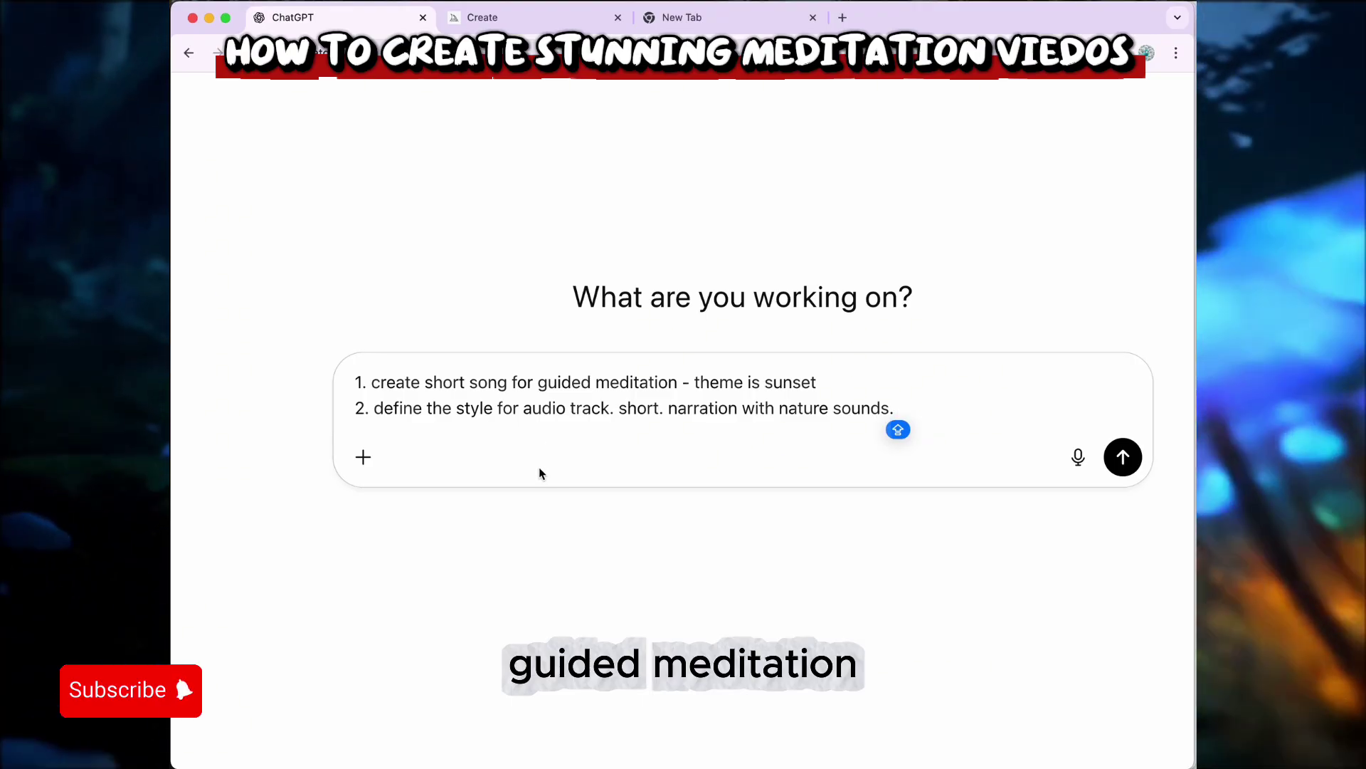
{"action": "left_click", "coordinate": [1123, 458]}
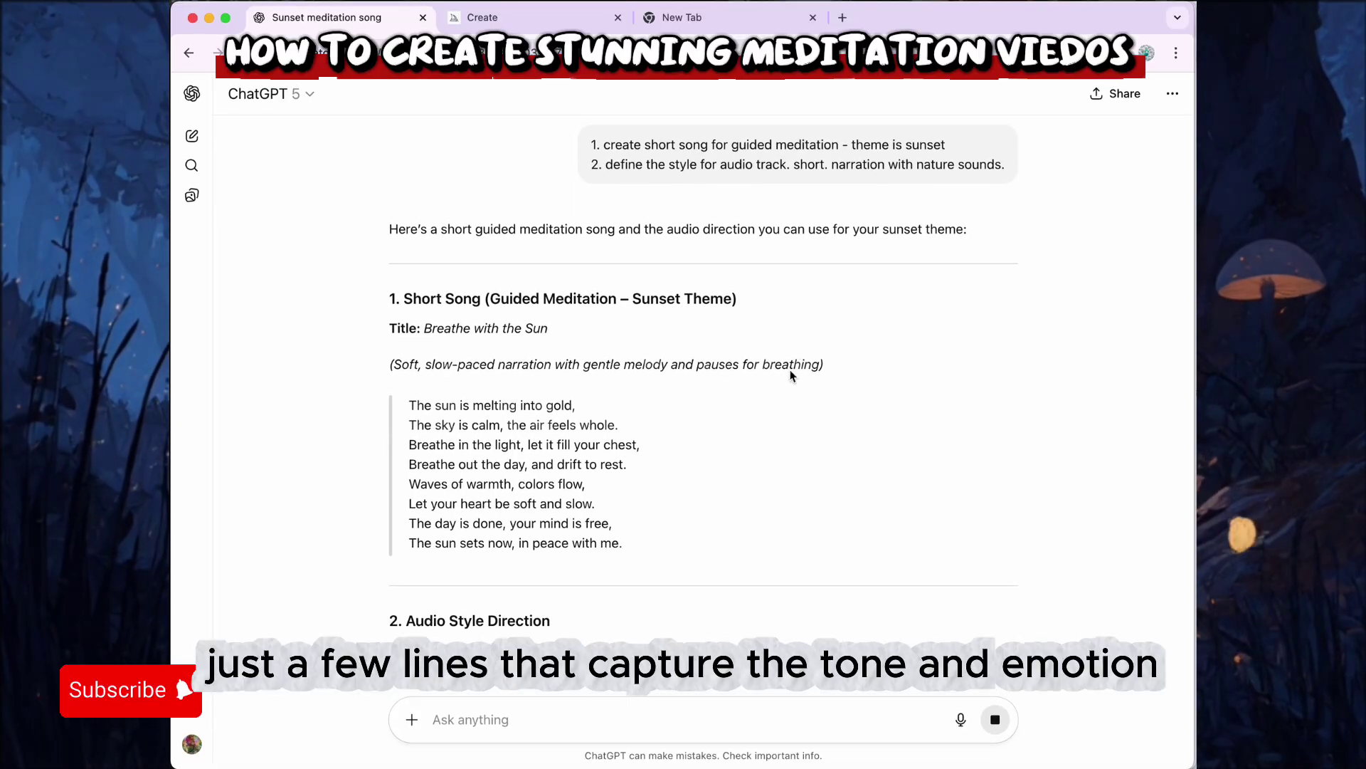
- Review the generated song and audio style, and copy all the lyric lines of "Breathe with the Sun"
{"action": "scroll", "coordinate": [773, 441], "scroll_direction": "down", "scroll_amount": 3}
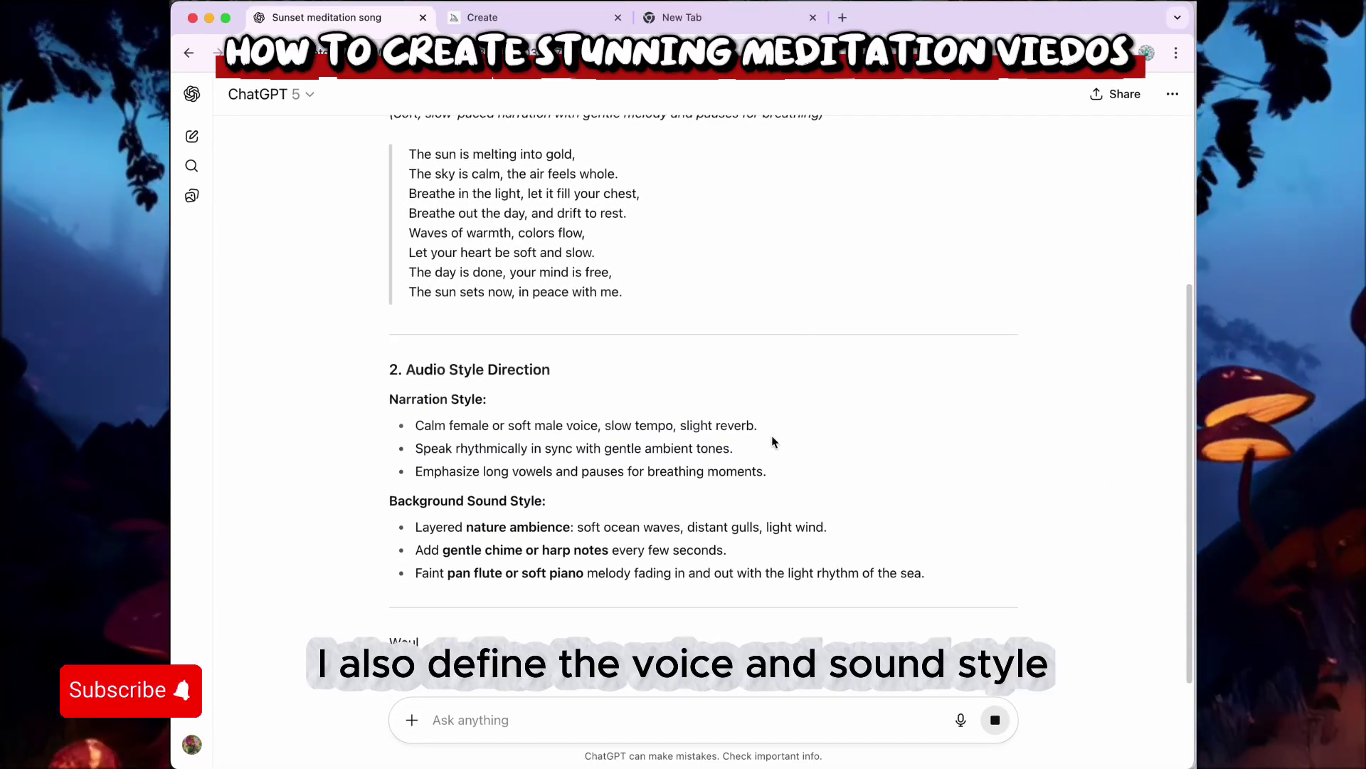
{"action": "scroll", "coordinate": [773, 441], "scroll_direction": "up", "scroll_amount": 5}
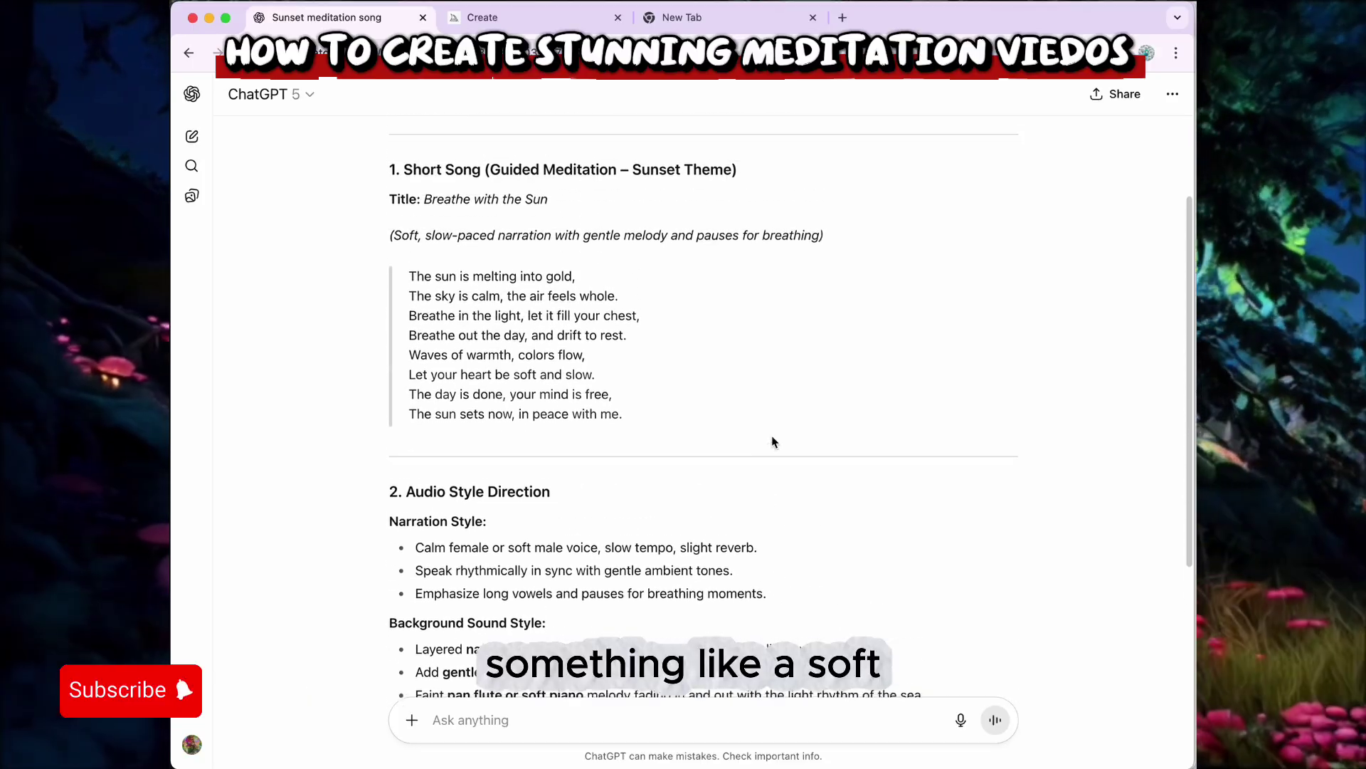
{"action": "scroll", "coordinate": [773, 441], "scroll_direction": "down", "scroll_amount": 1}
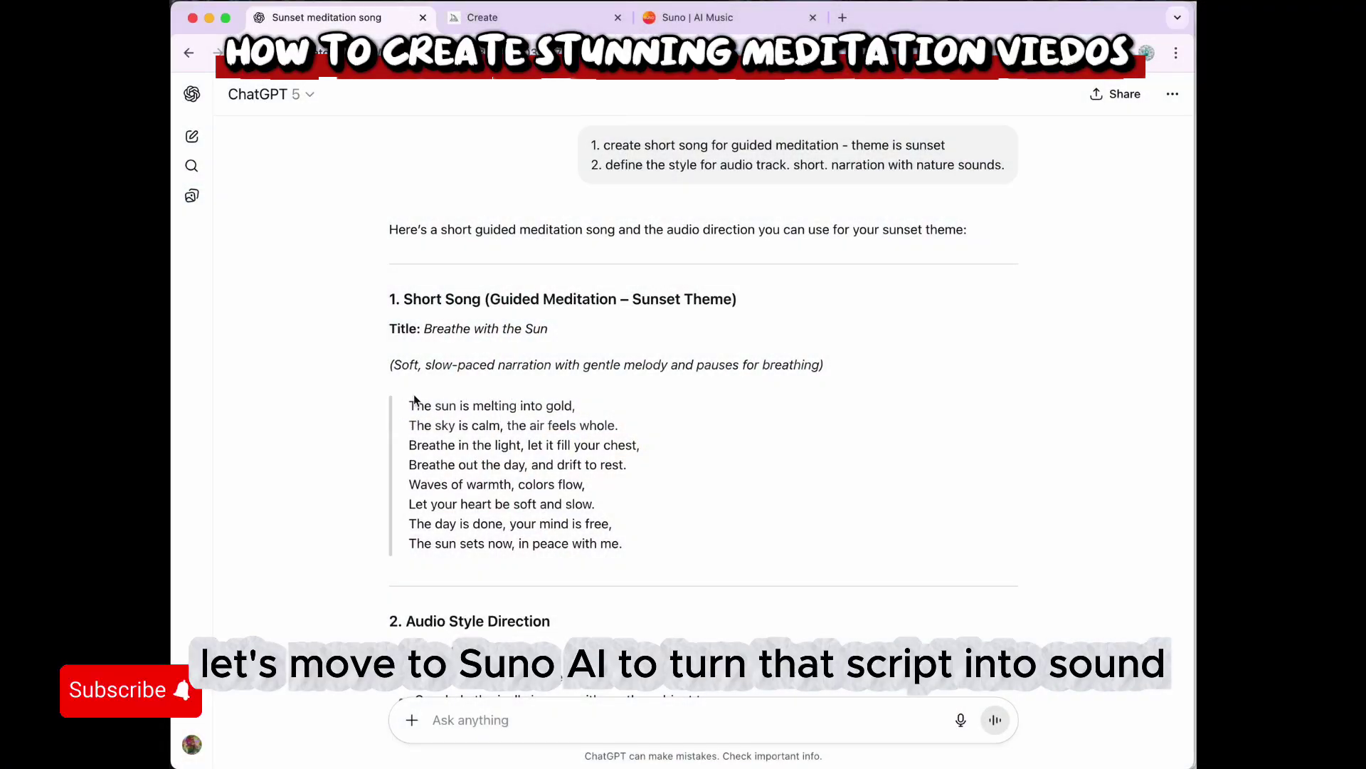
{"action": "left_click_drag", "start_coordinate": [412, 400], "coordinate": [635, 545]}
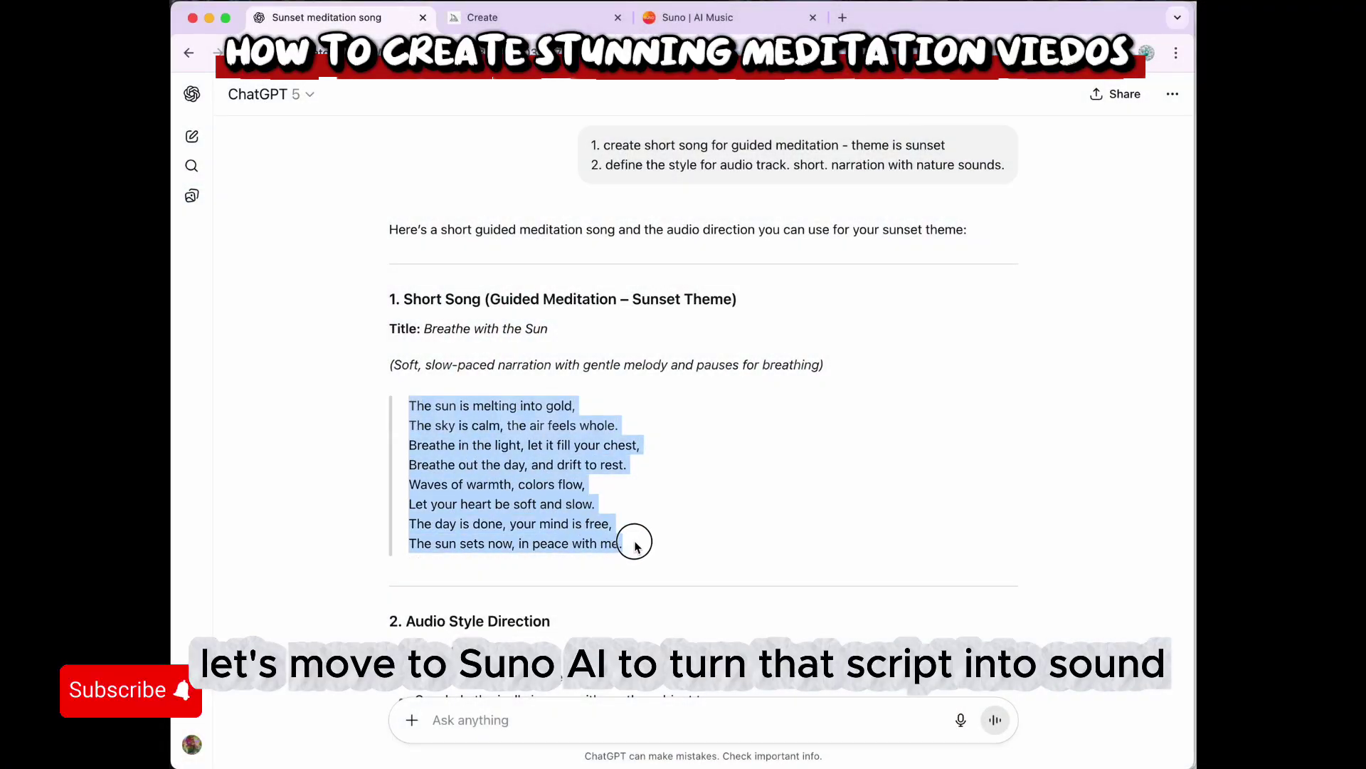
{"action": "right_click", "coordinate": [556, 481]}
{"action": "left_click", "coordinate": [580, 515]}
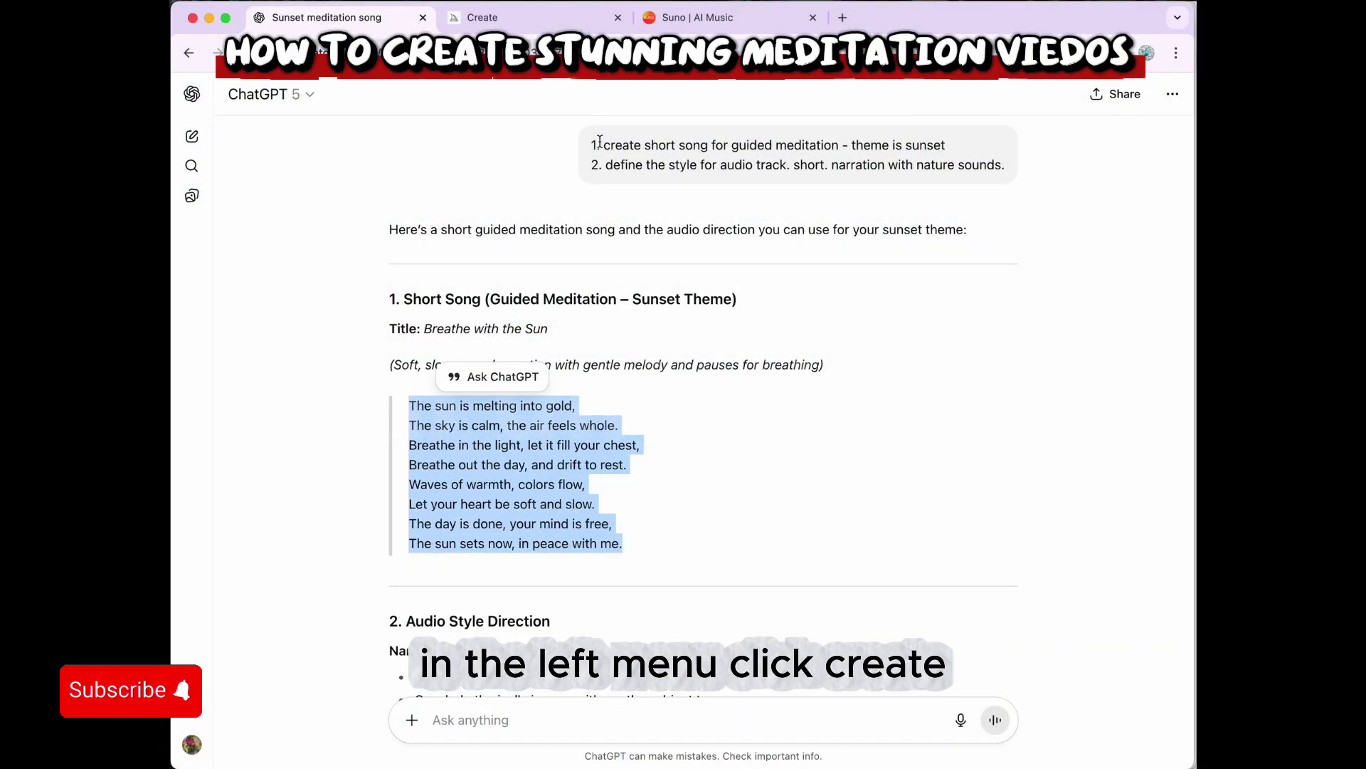
- Switch to Suno, open the song creation page and paste the copied meditation text as the lyrics
{"action": "left_click", "coordinate": [734, 19]}
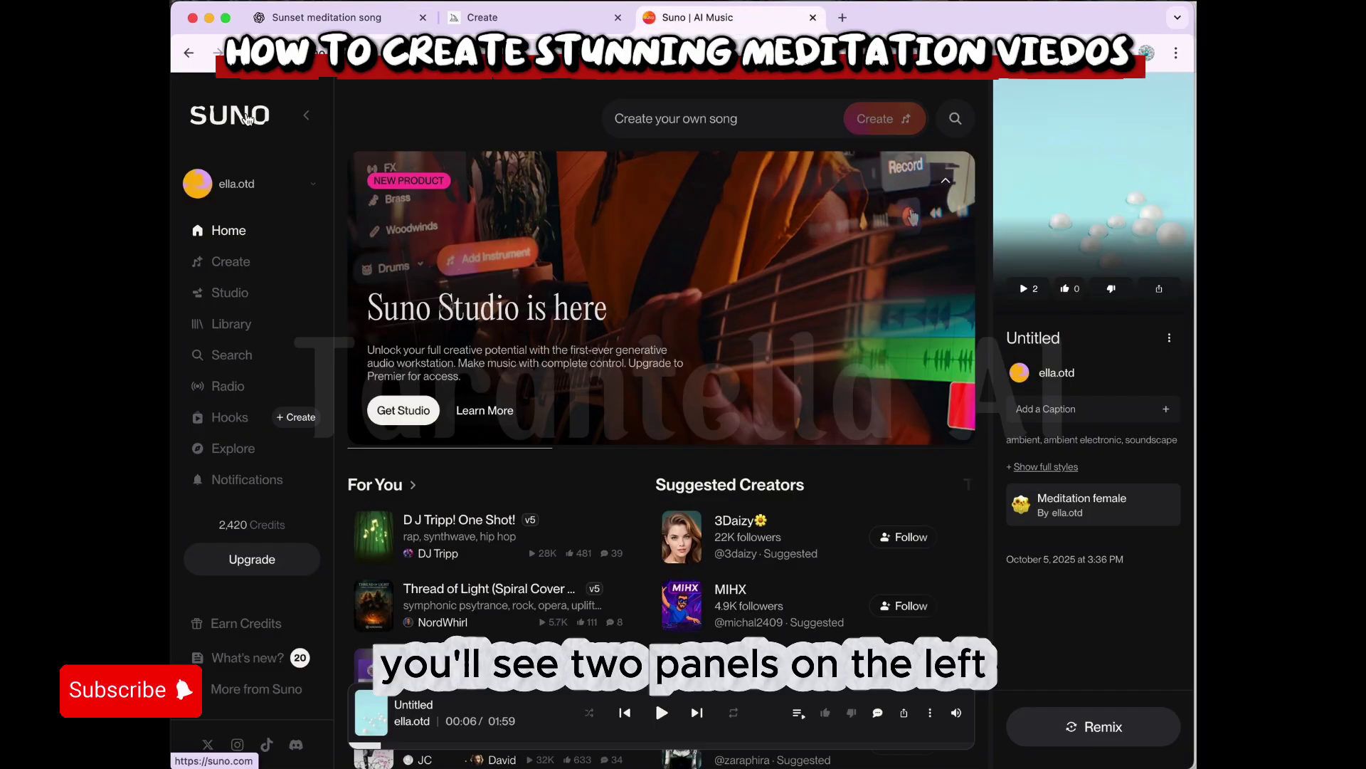
{"action": "left_click", "coordinate": [228, 269]}
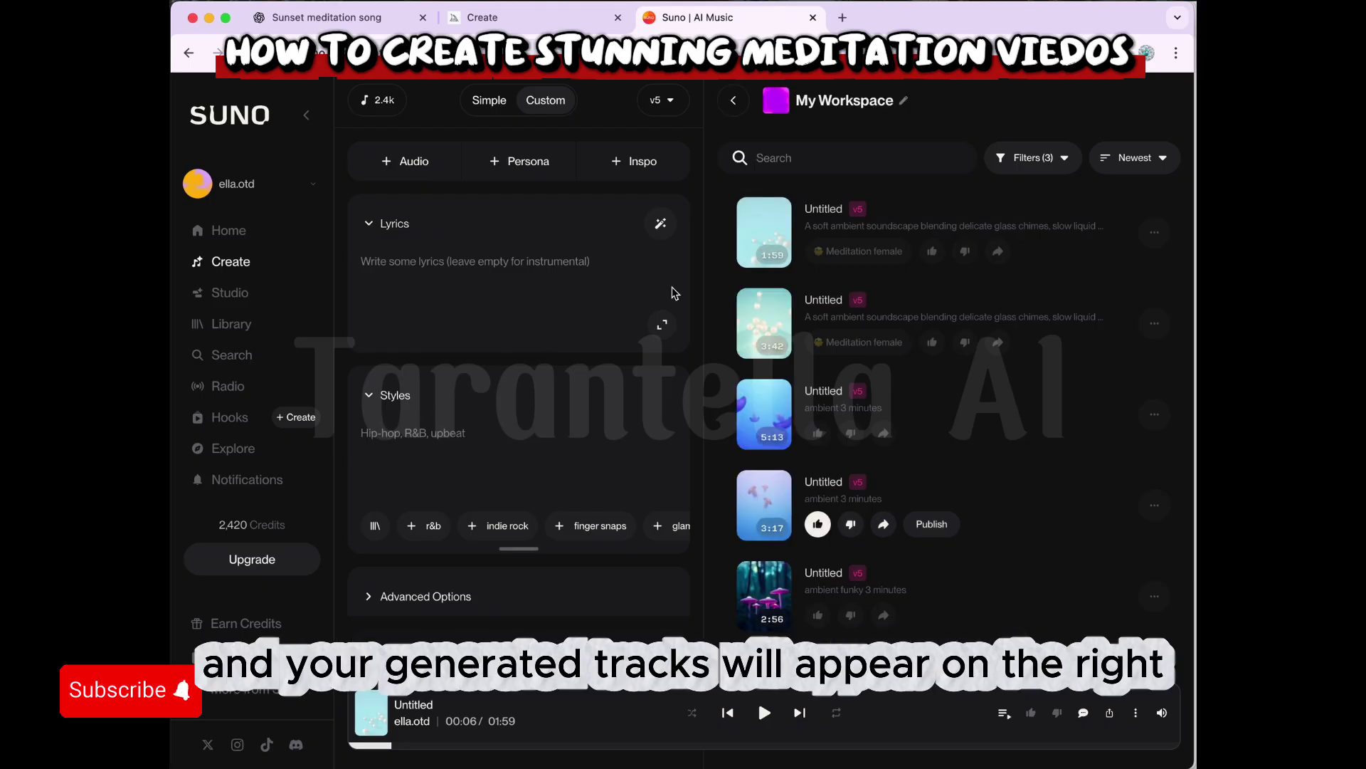
{"action": "scroll", "coordinate": [900, 453], "scroll_direction": "down", "scroll_amount": 2}
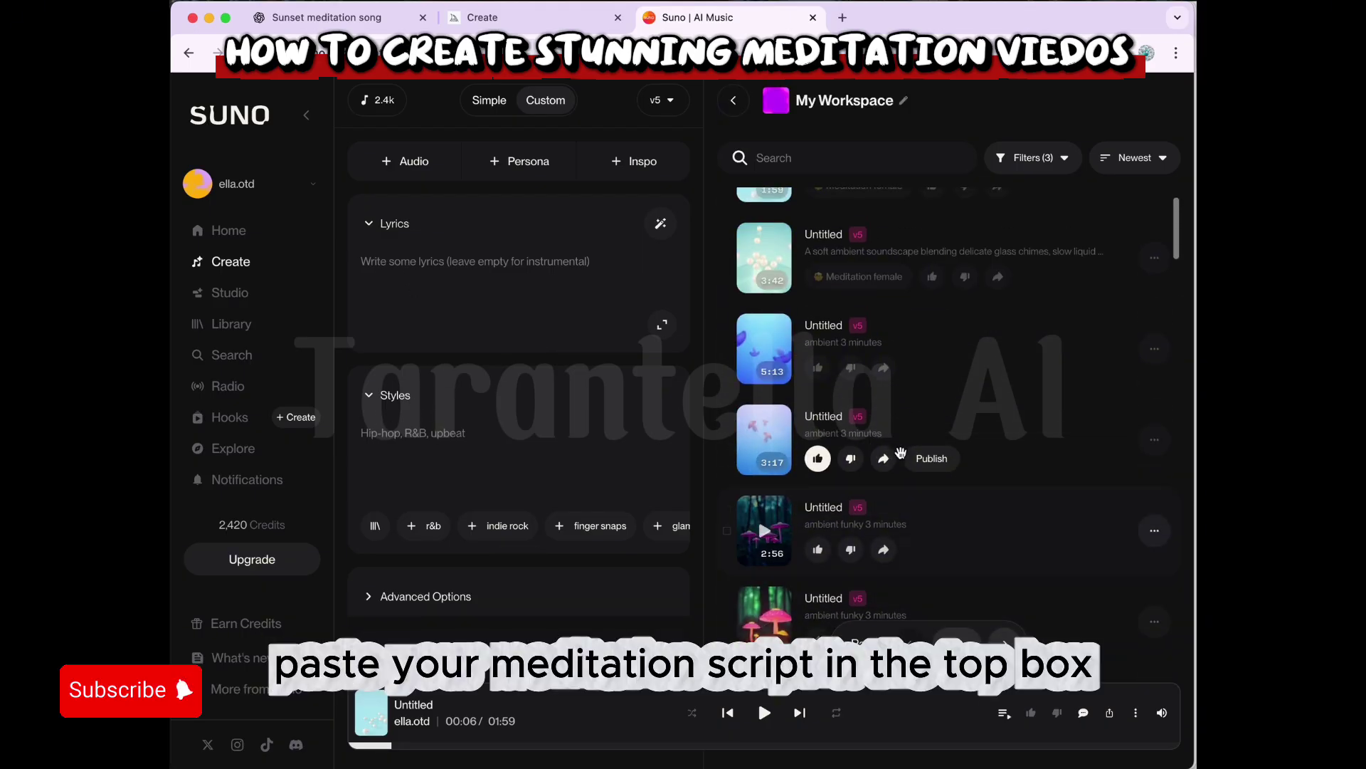
{"action": "scroll", "coordinate": [900, 452], "scroll_direction": "up", "scroll_amount": 1}
{"action": "key", "text": "super+v"}
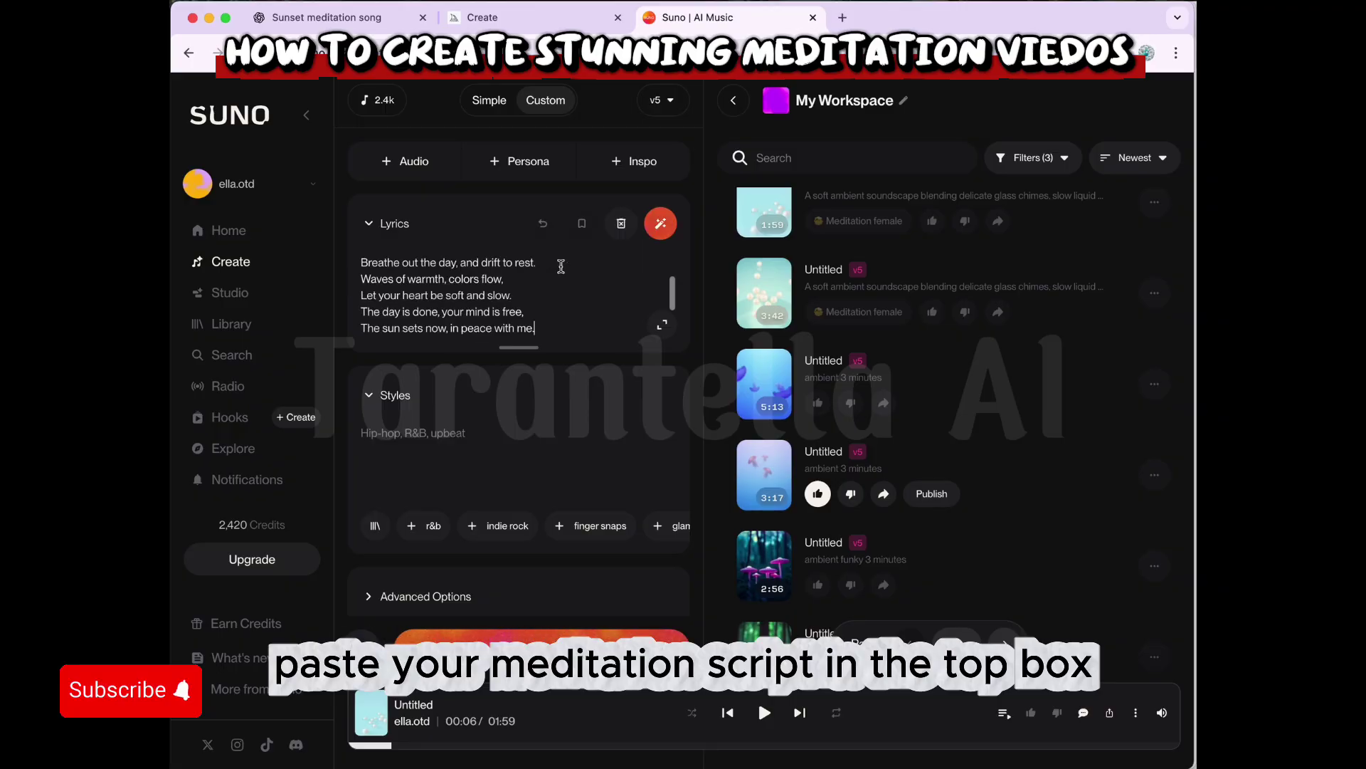
- Return to the ChatGPT answer and copy the Narration Style and Background Sound Style sections of the audio style direction
{"action": "left_click", "coordinate": [326, 20]}
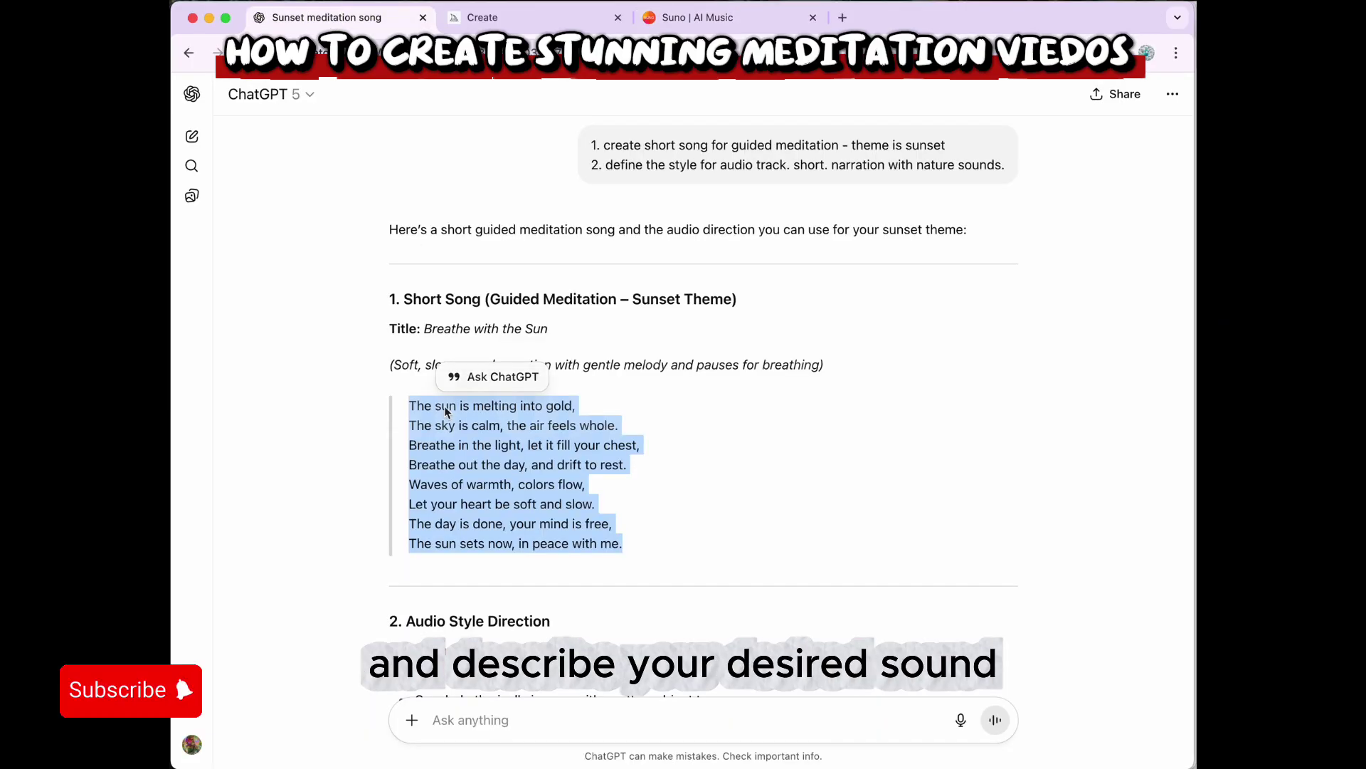
{"action": "scroll", "coordinate": [443, 354], "scroll_direction": "down", "scroll_amount": 5}
{"action": "left_click_drag", "start_coordinate": [391, 397], "coordinate": [945, 575]}
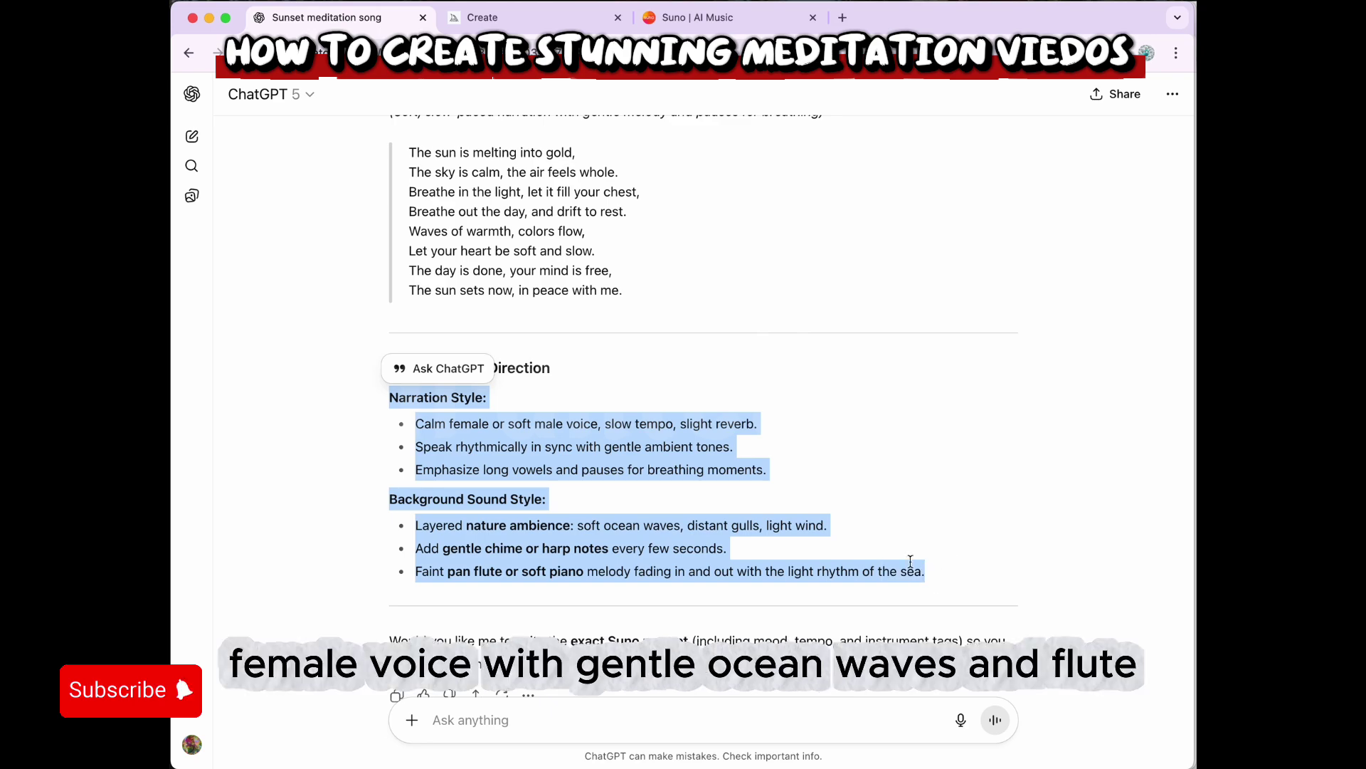
{"action": "left_click", "coordinate": [622, 463]}
{"action": "left_click_drag", "start_coordinate": [390, 397], "coordinate": [945, 575]}
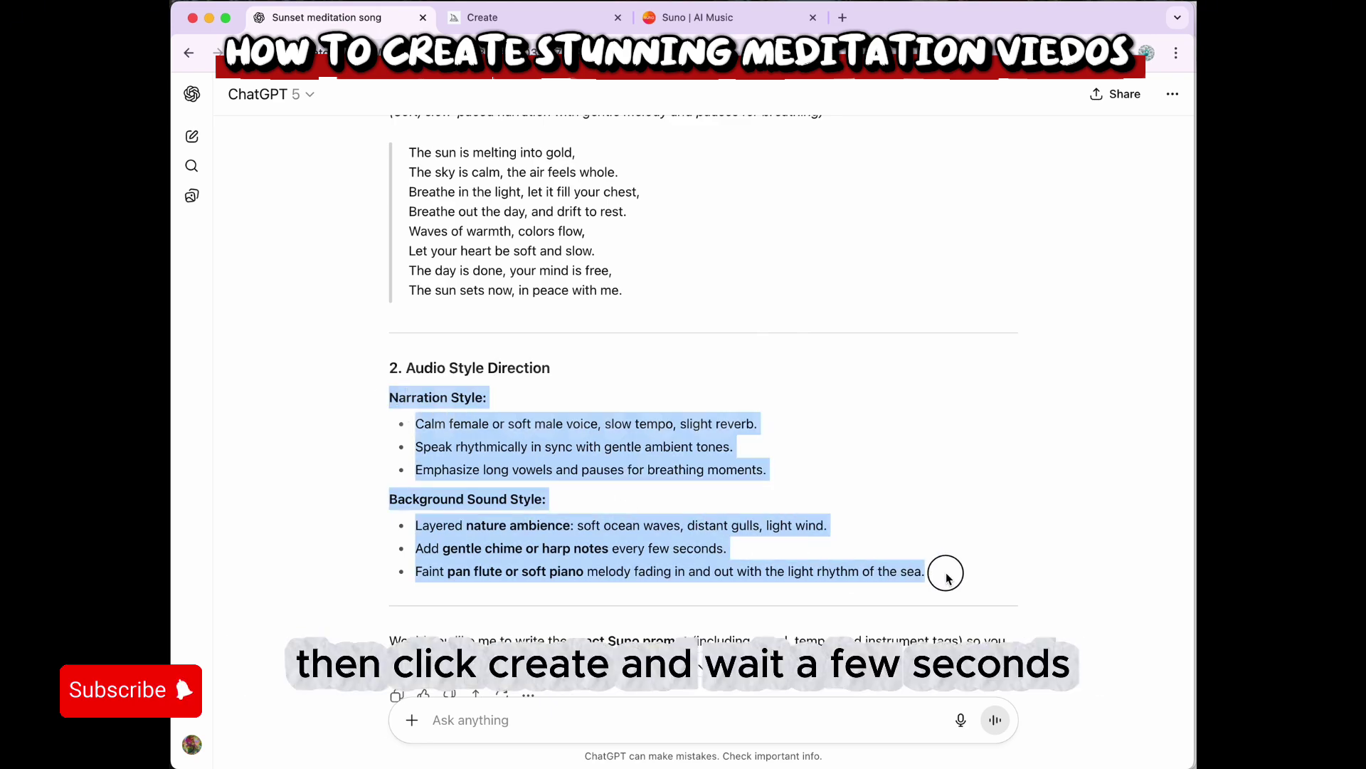
{"action": "right_click", "coordinate": [630, 450]}
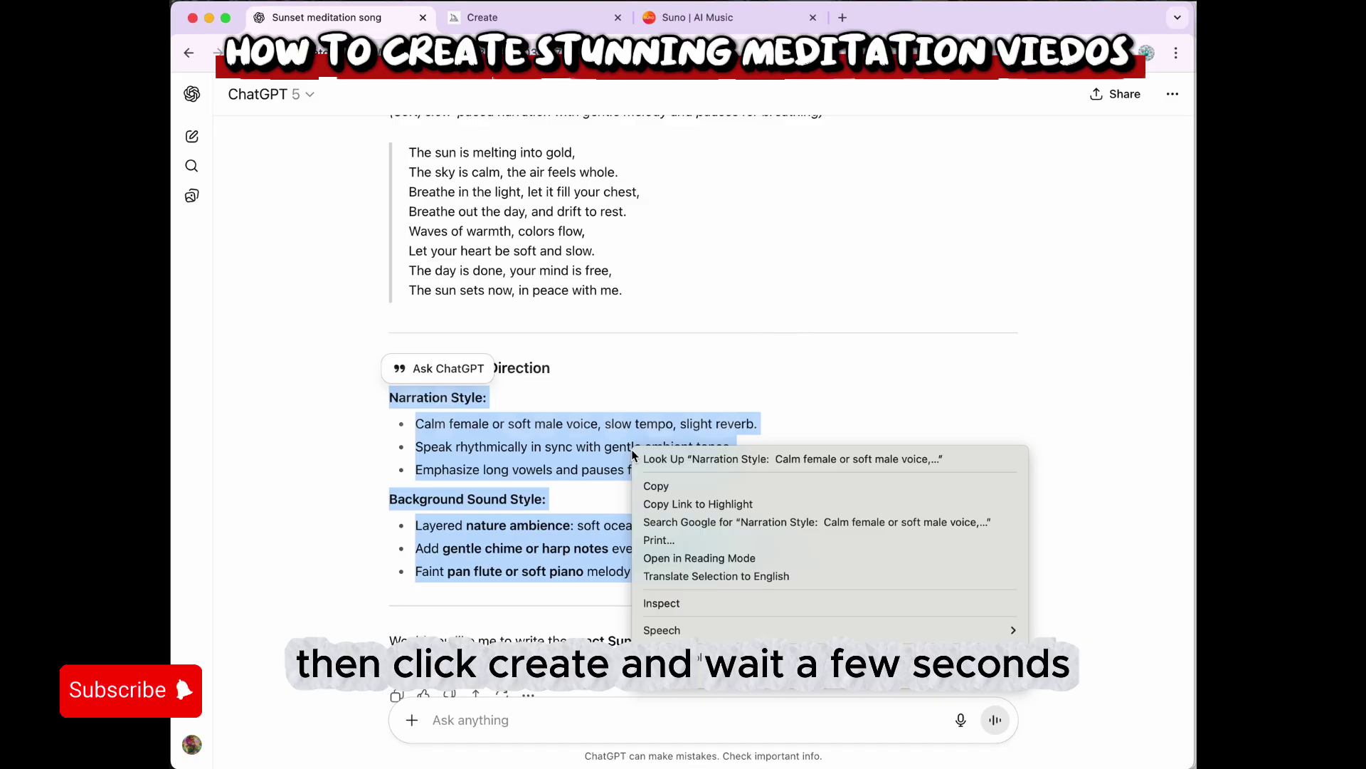
{"action": "left_click", "coordinate": [659, 481]}
- Switch back to Suno, paste the copied audio direction as the song's styles and generate the tracks
{"action": "left_click", "coordinate": [730, 17]}
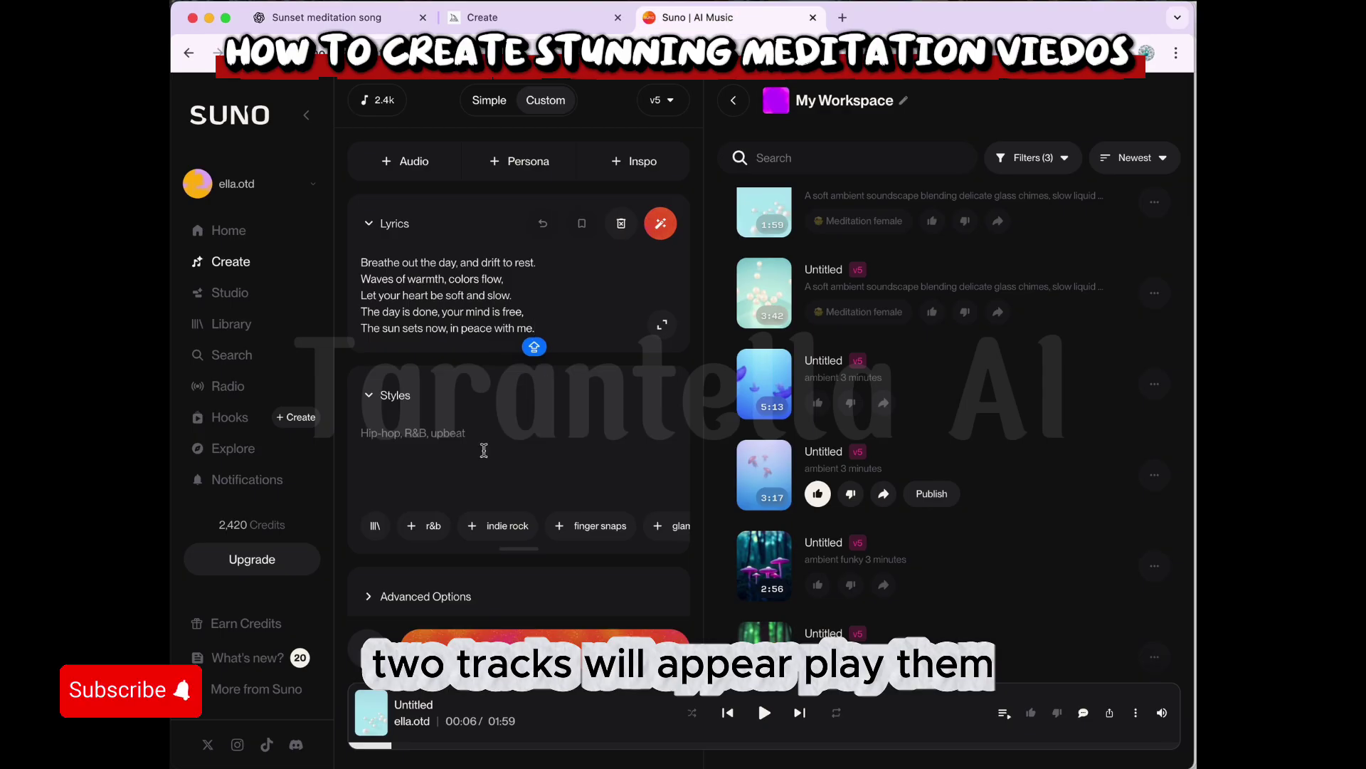
{"action": "right_click", "coordinate": [430, 427]}
{"action": "left_click", "coordinate": [457, 537]}
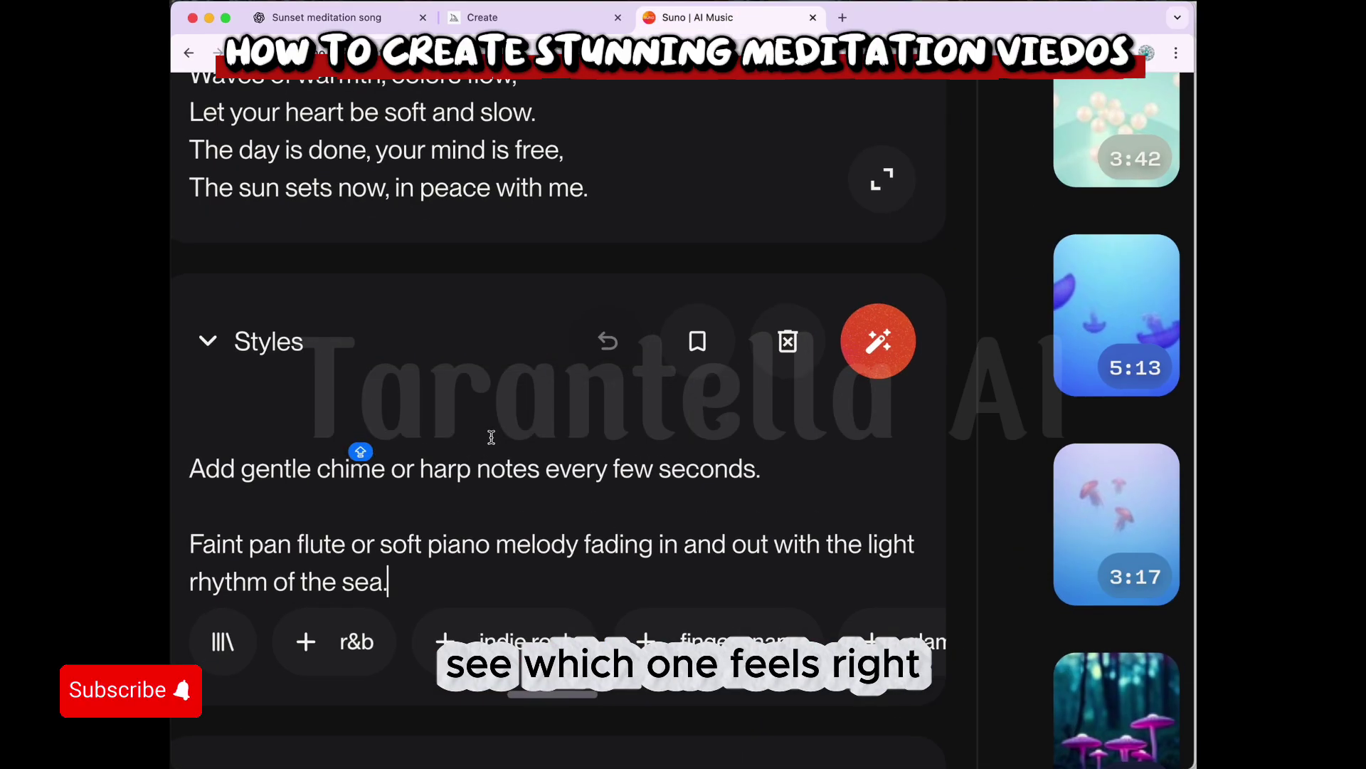
{"action": "scroll", "coordinate": [399, 299], "scroll_direction": "up", "scroll_amount": 5}
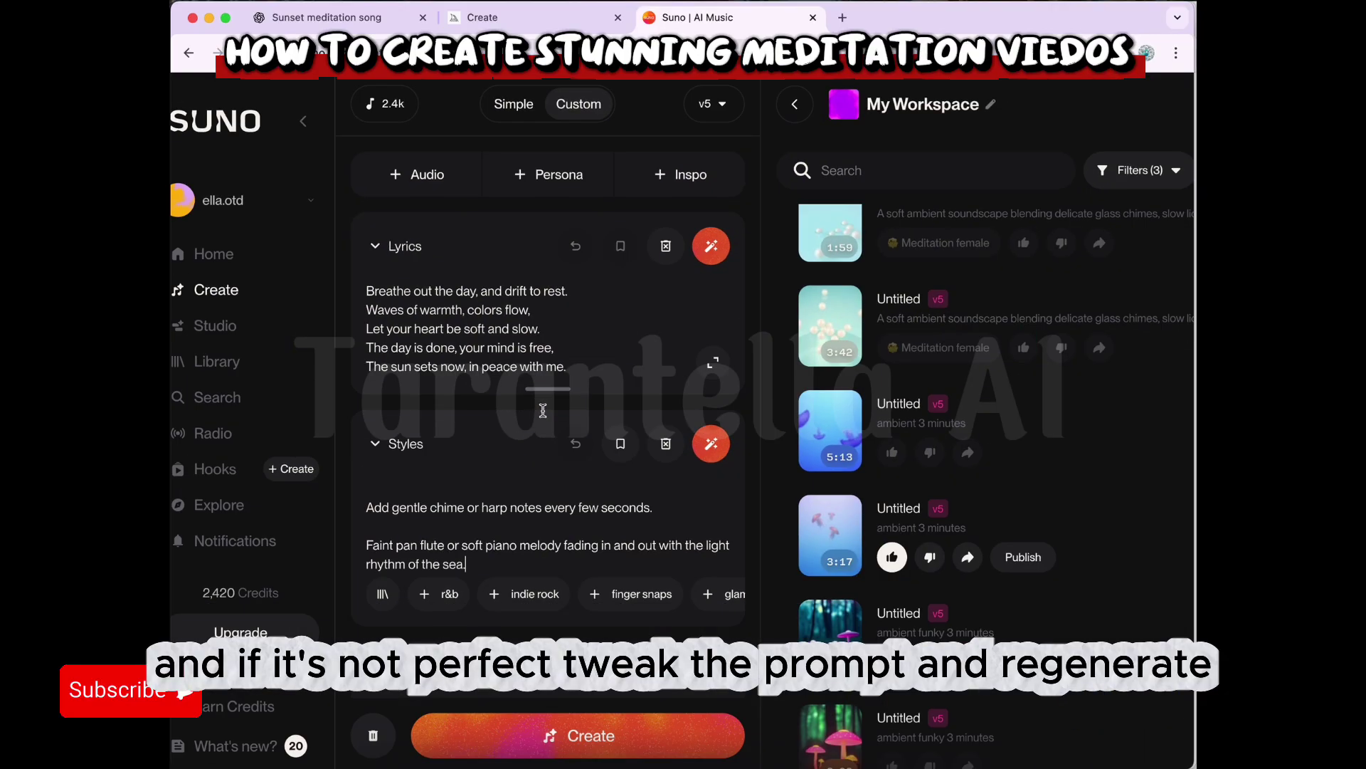
{"action": "scroll", "coordinate": [549, 427], "scroll_direction": "down", "scroll_amount": 1}
{"action": "left_click", "coordinate": [535, 719]}
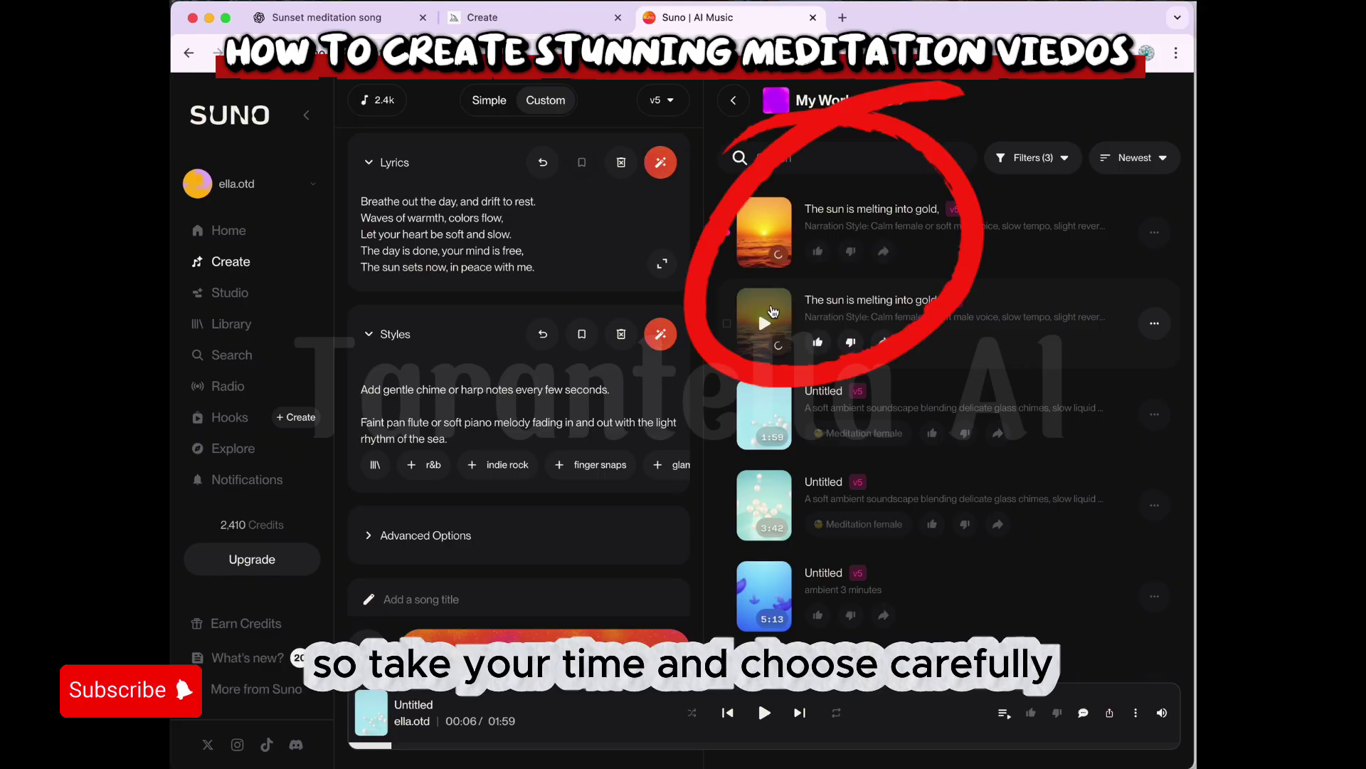
- Play the two new "The sun is melting into gold," tracks and choose to make a persona from the first one
{"action": "left_click", "coordinate": [765, 323]}
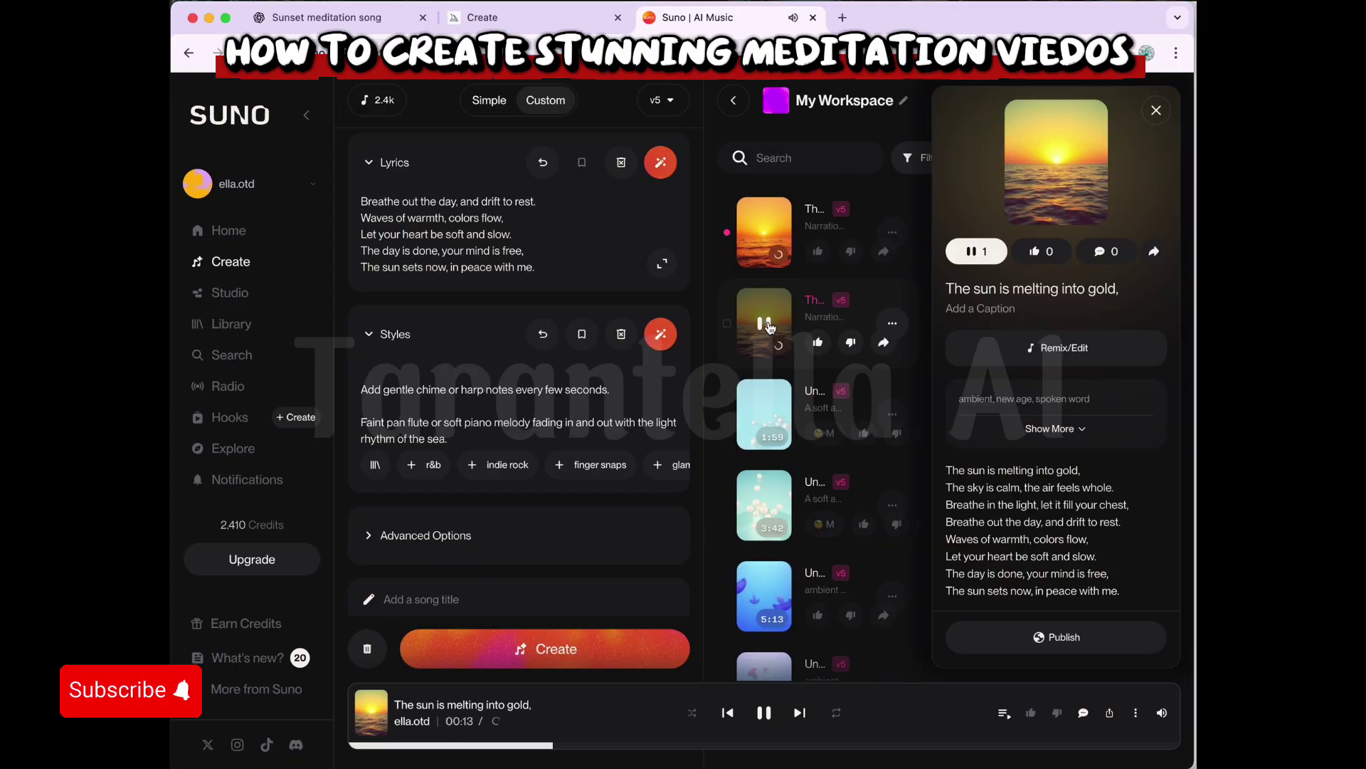
{"action": "left_click", "coordinate": [778, 258]}
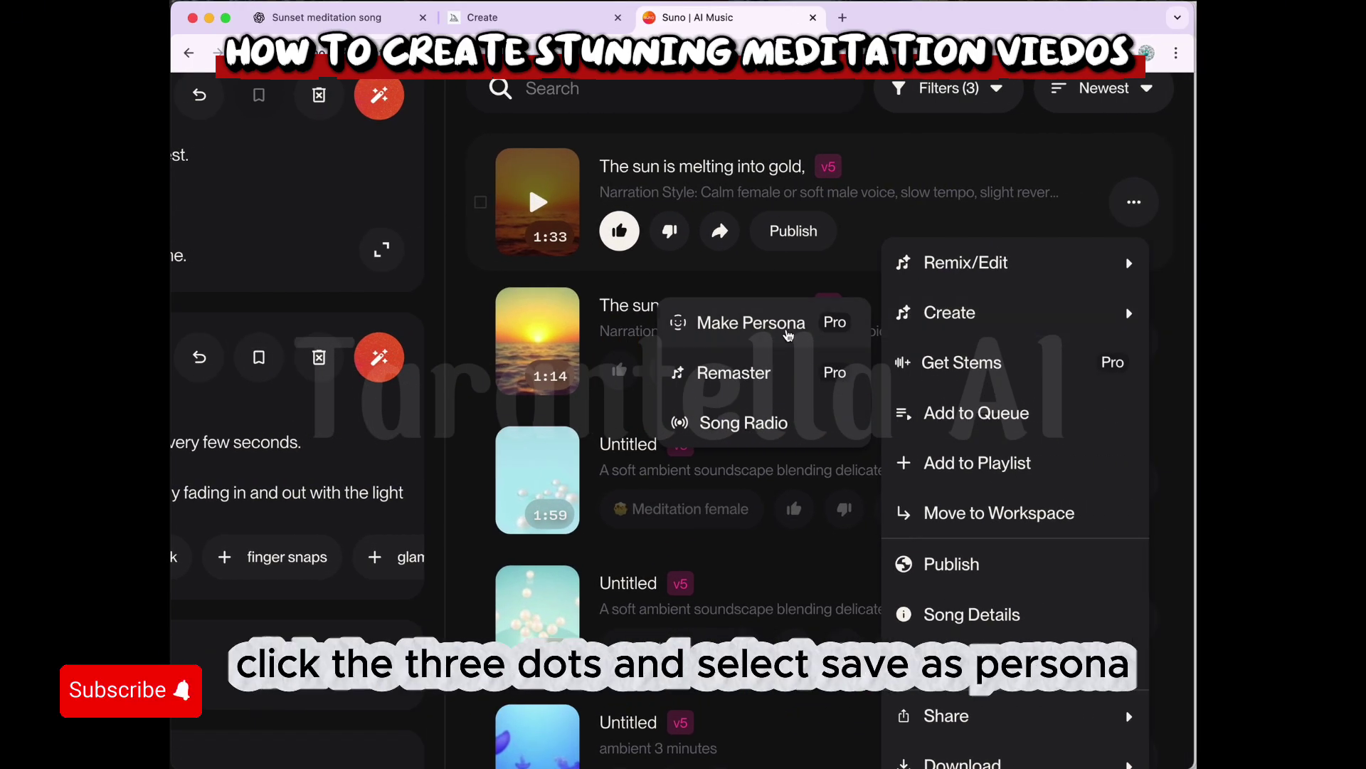
{"action": "left_click", "coordinate": [788, 324]}
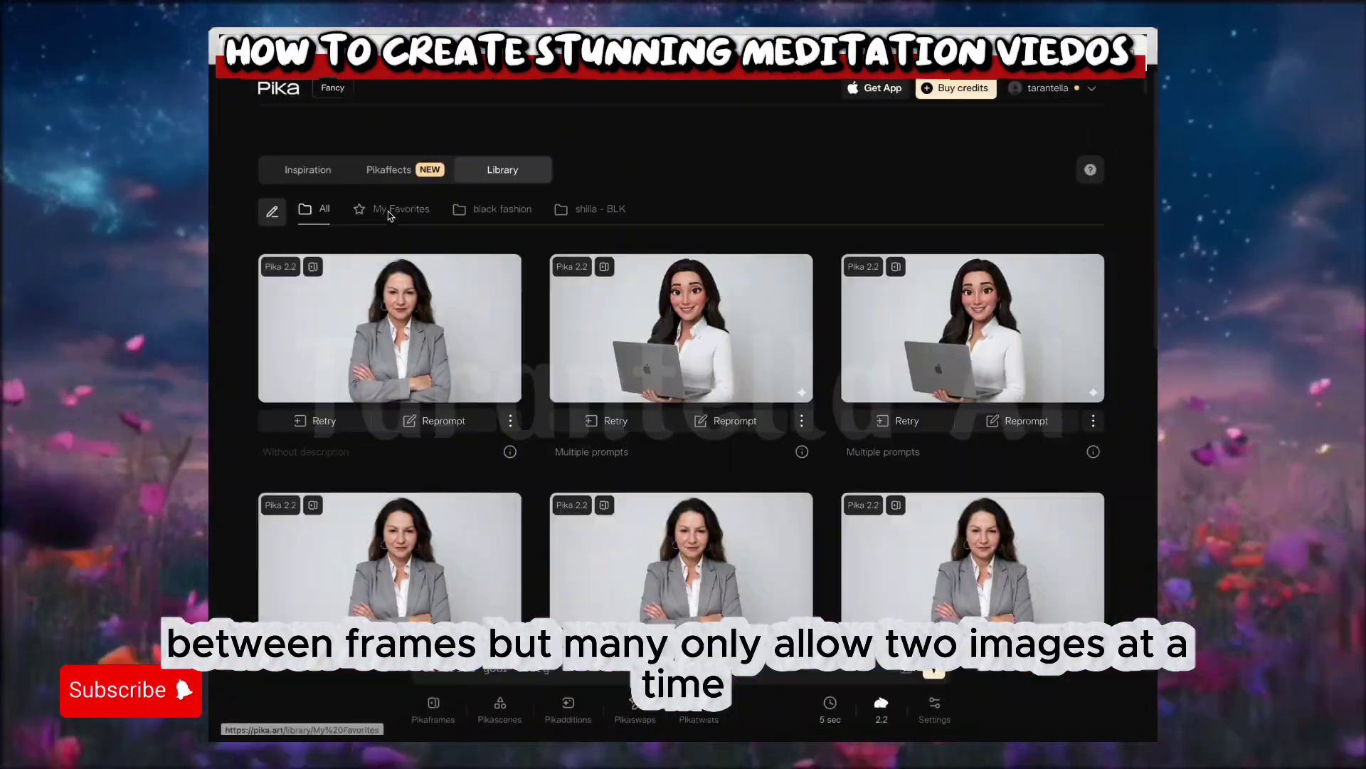
- Look through the earlier Pikaframes clips in the Pika library and the images in the "images for meditation tutorial" folder
{"action": "scroll", "coordinate": [488, 394], "scroll_direction": "down", "scroll_amount": 9}
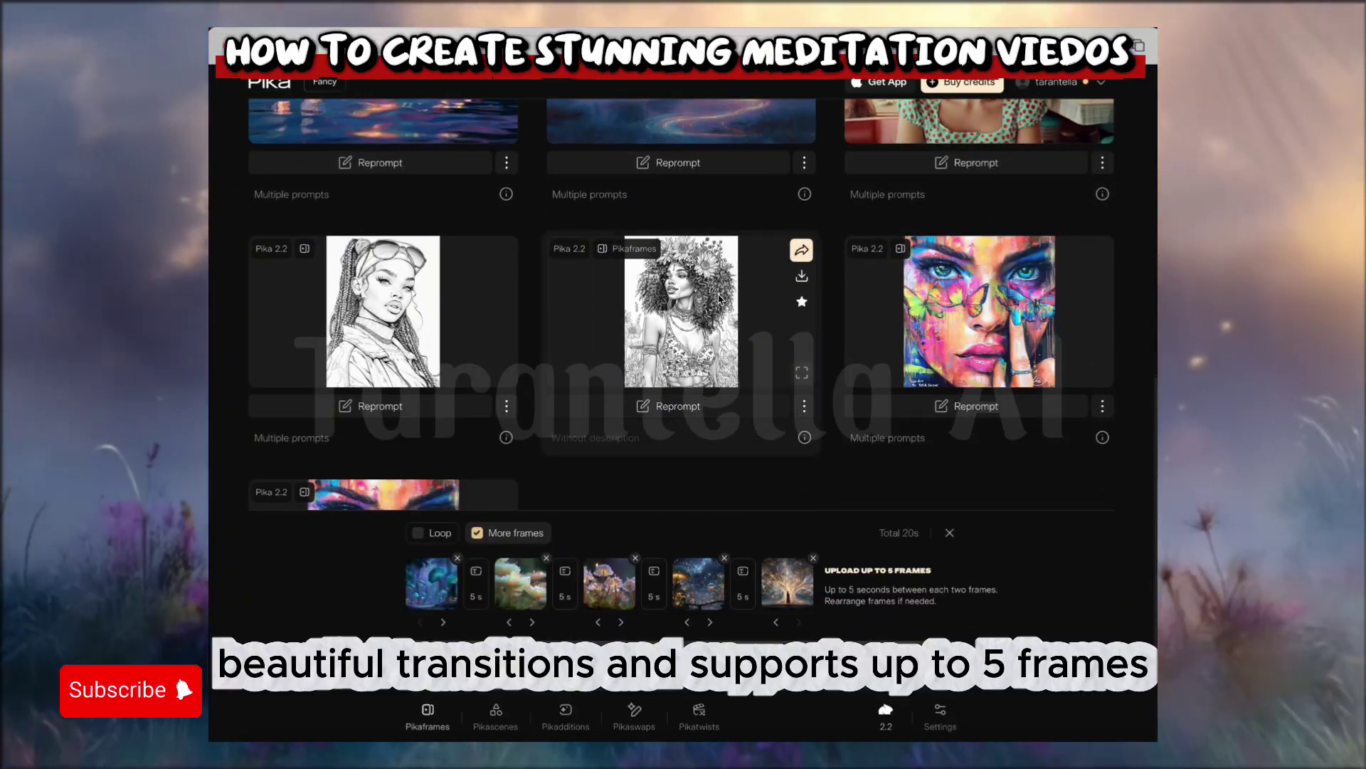
{"action": "mouse_move", "coordinate": [973, 318]}
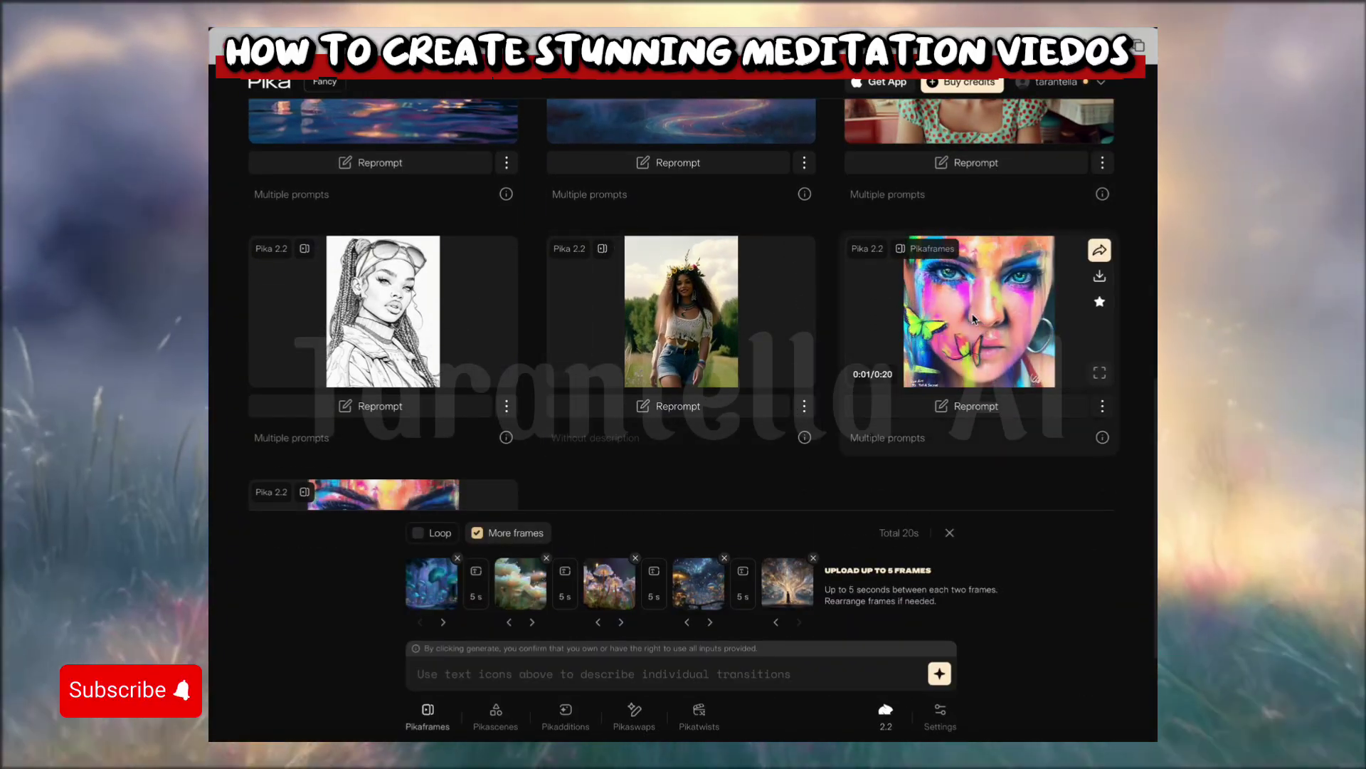
{"action": "mouse_move", "coordinate": [408, 322]}
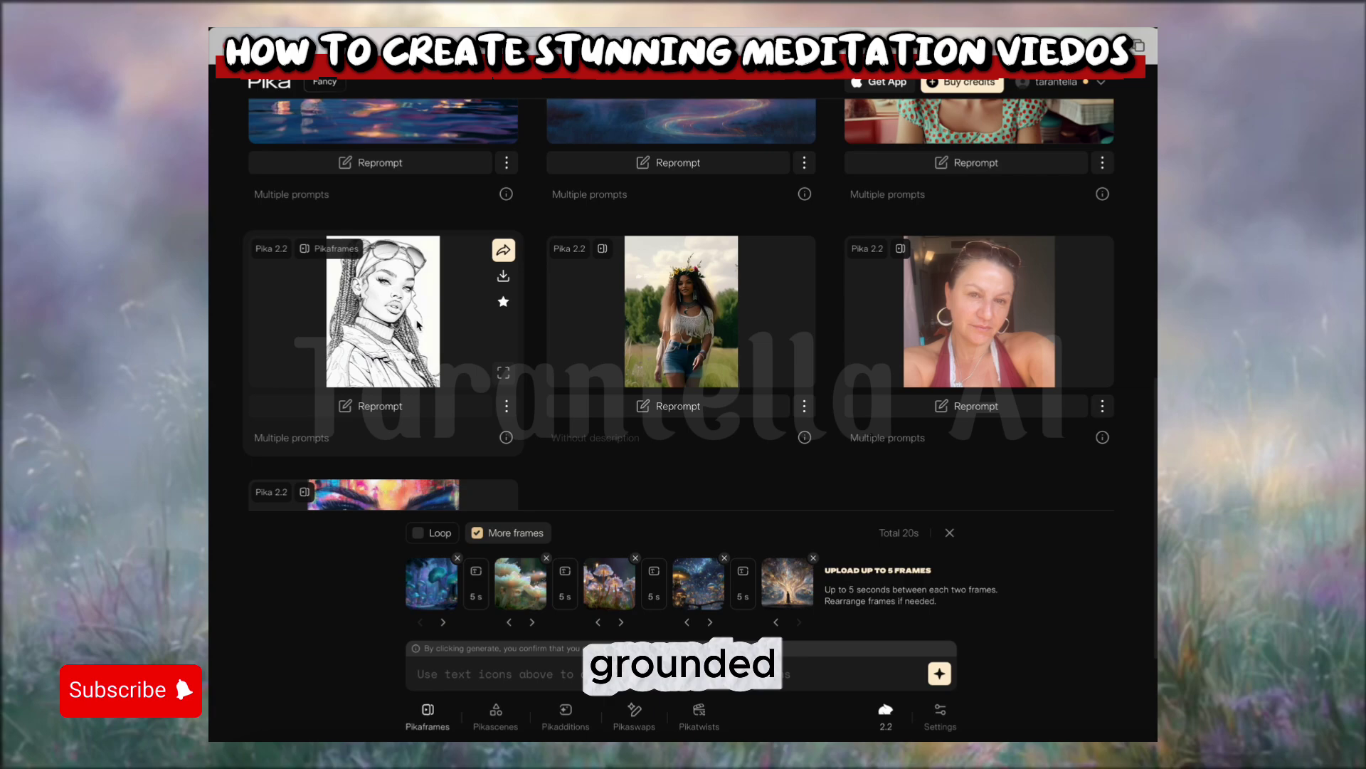
{"action": "scroll", "coordinate": [407, 322], "scroll_direction": "up", "scroll_amount": 3}
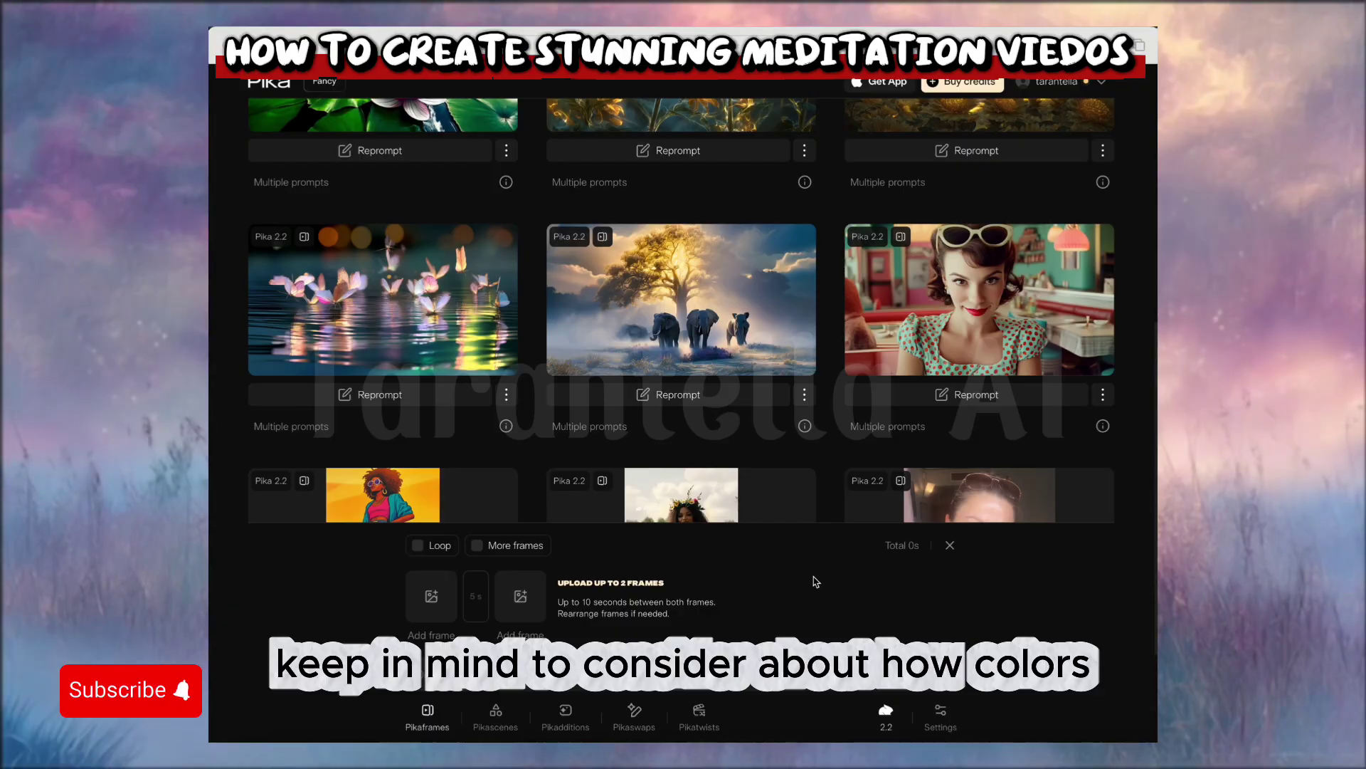
{"action": "left_click", "coordinate": [256, 741]}
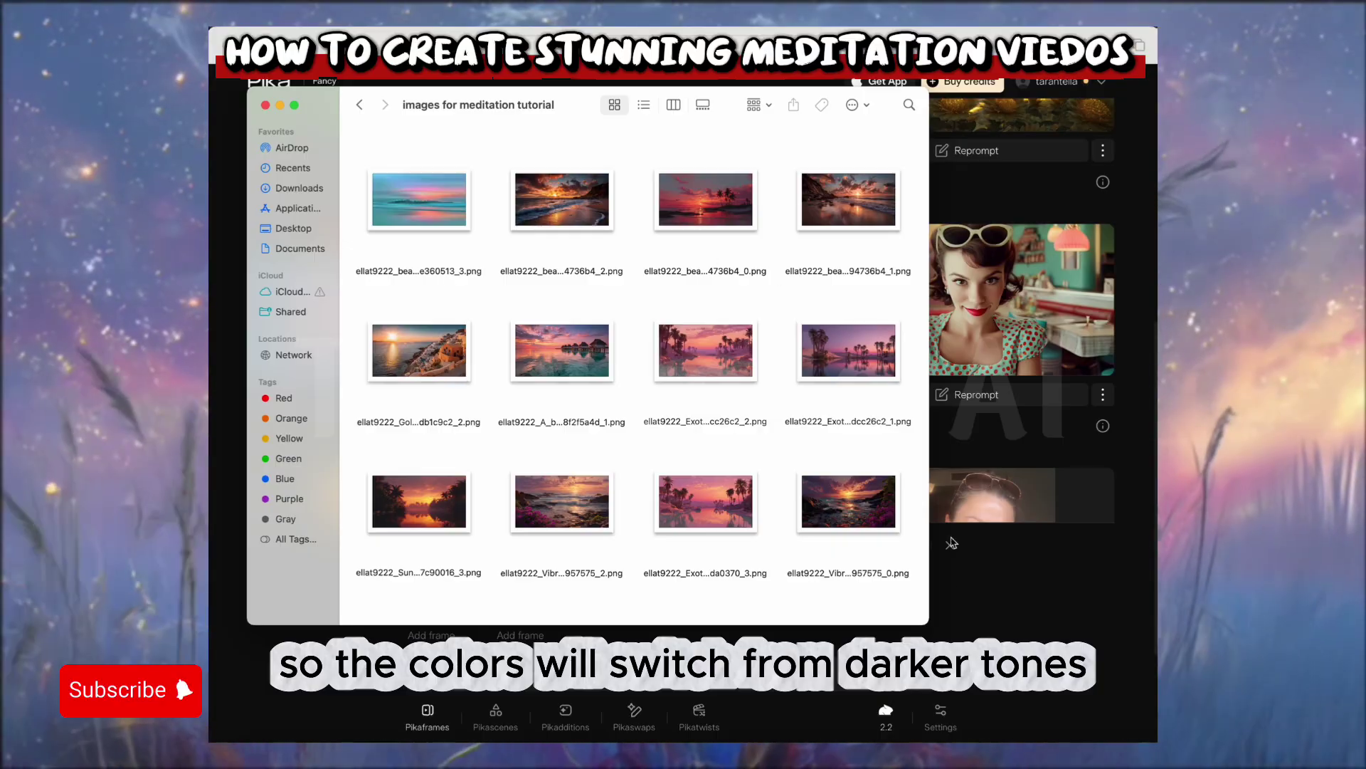
{"action": "left_click", "coordinate": [980, 606]}
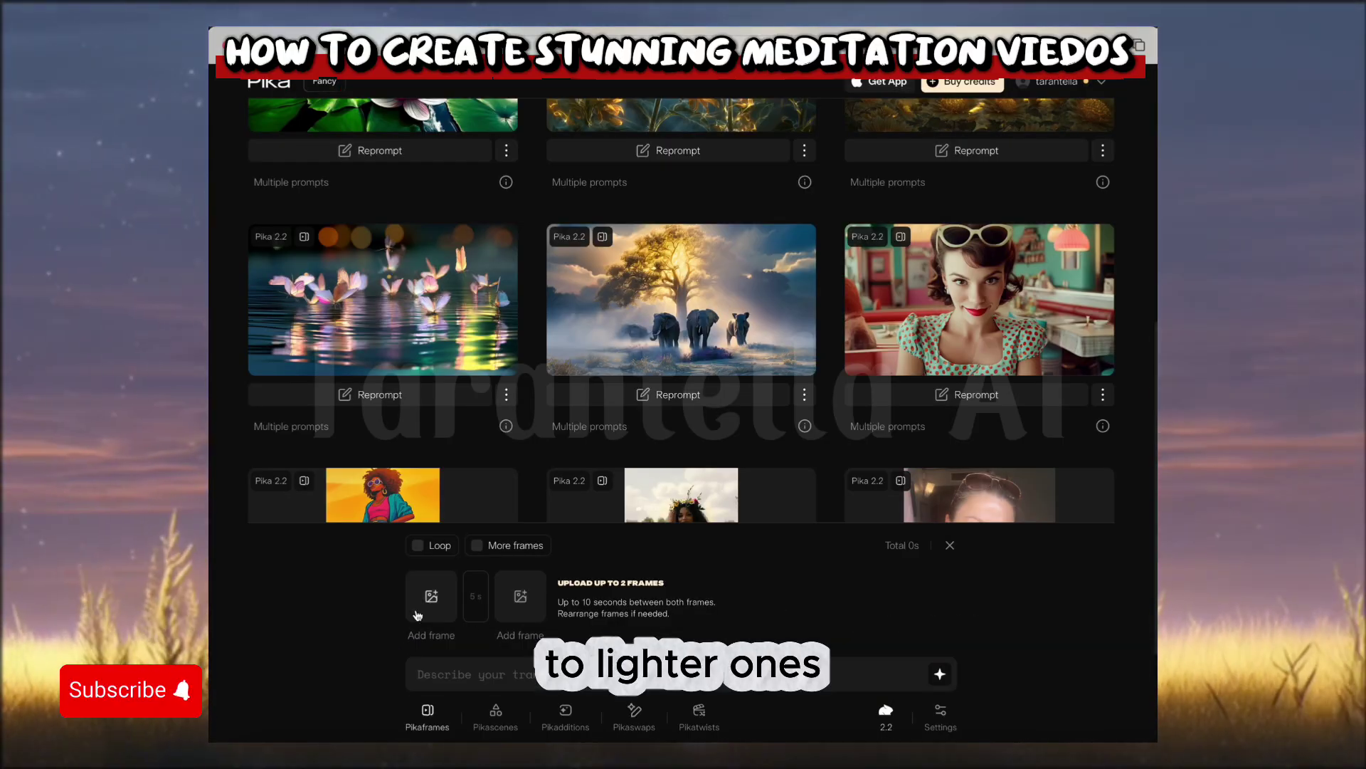
- Upload the beach images ending in b4_1.png and b4_0.png from the meditation tutorial images folder as the first and second Pikaframes
{"action": "left_click", "coordinate": [432, 595]}
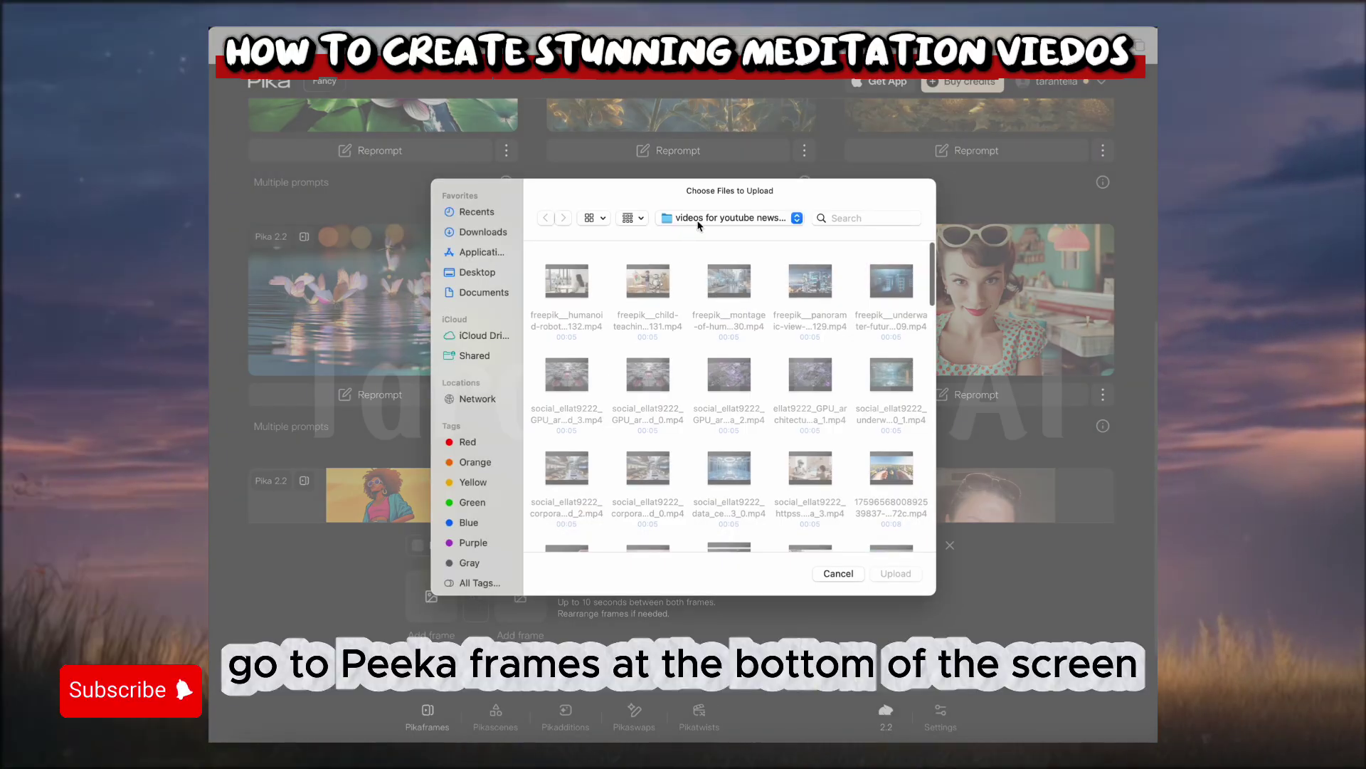
{"action": "left_click", "coordinate": [481, 234]}
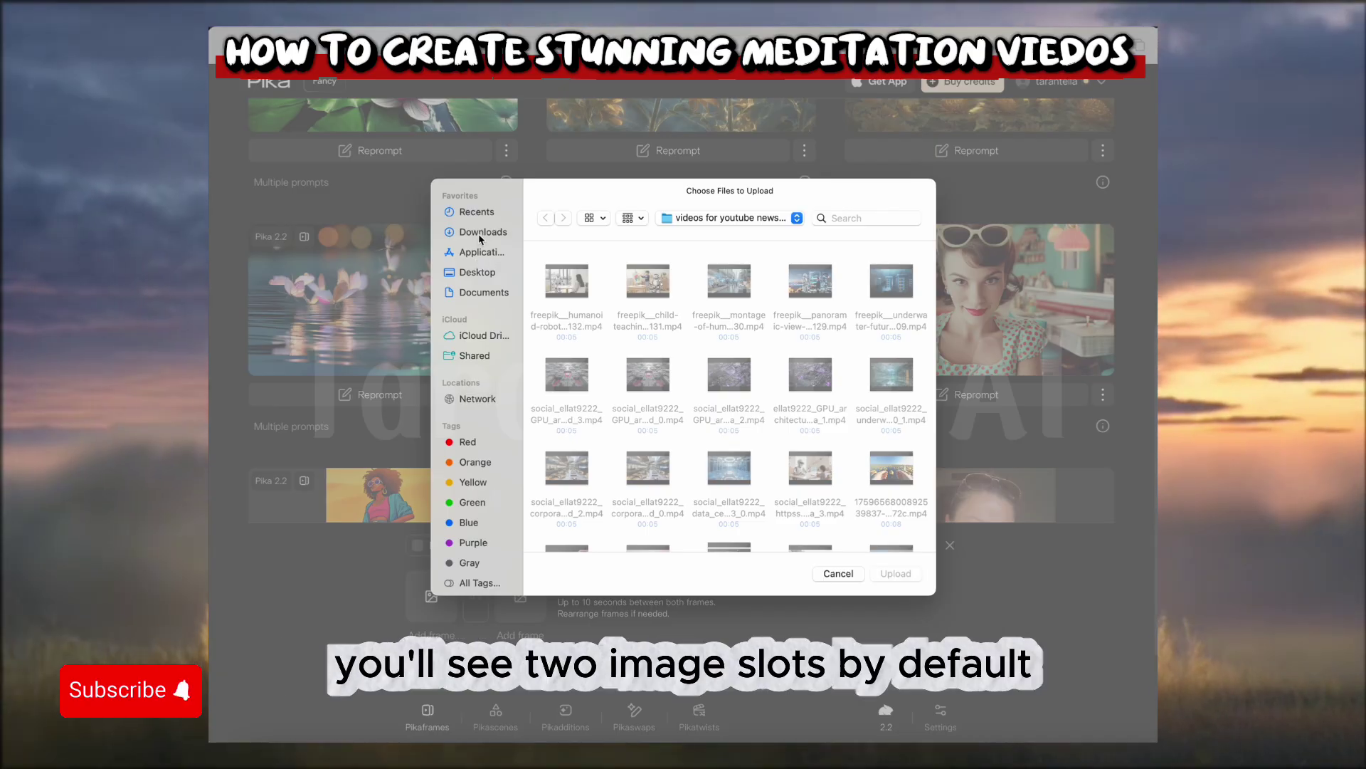
{"action": "double_click", "coordinate": [729, 377]}
{"action": "left_click", "coordinate": [567, 283]}
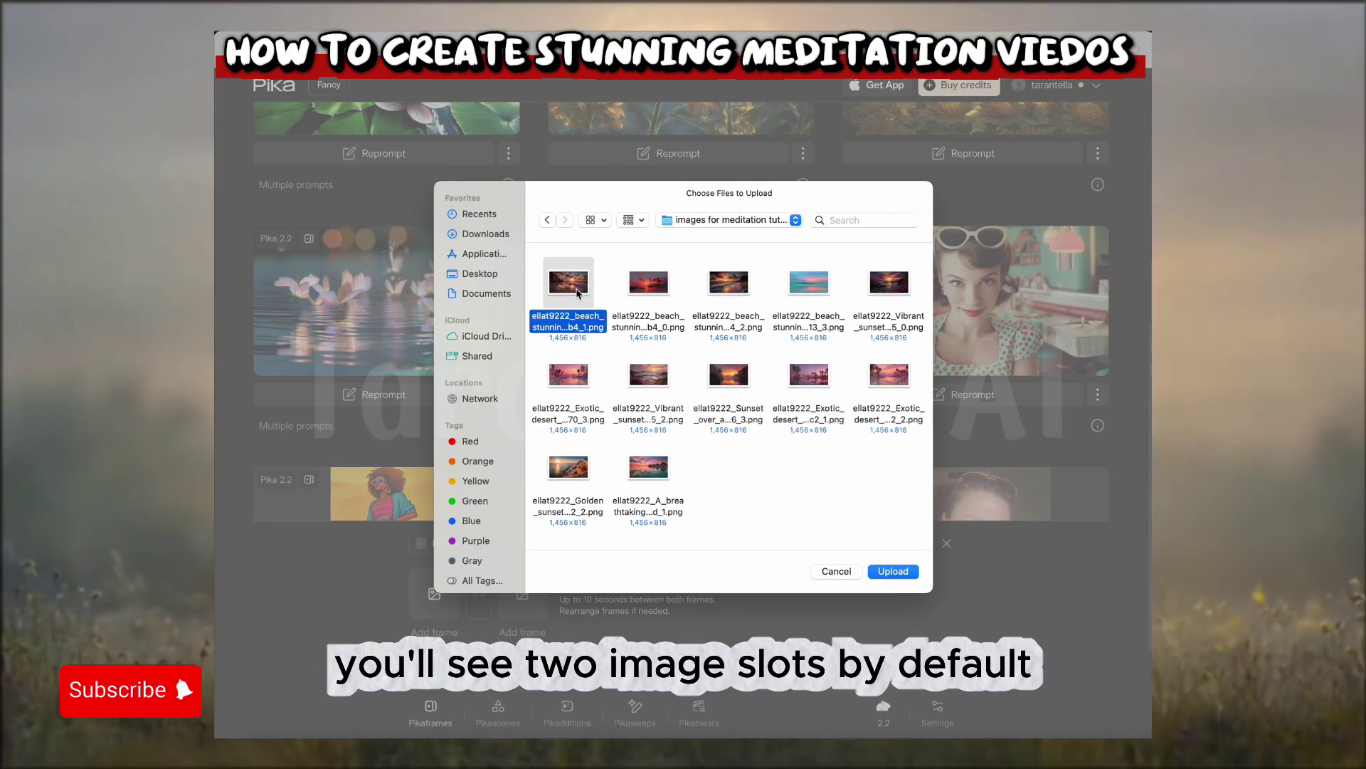
{"action": "left_click", "coordinate": [893, 572]}
{"action": "left_click", "coordinate": [523, 582]}
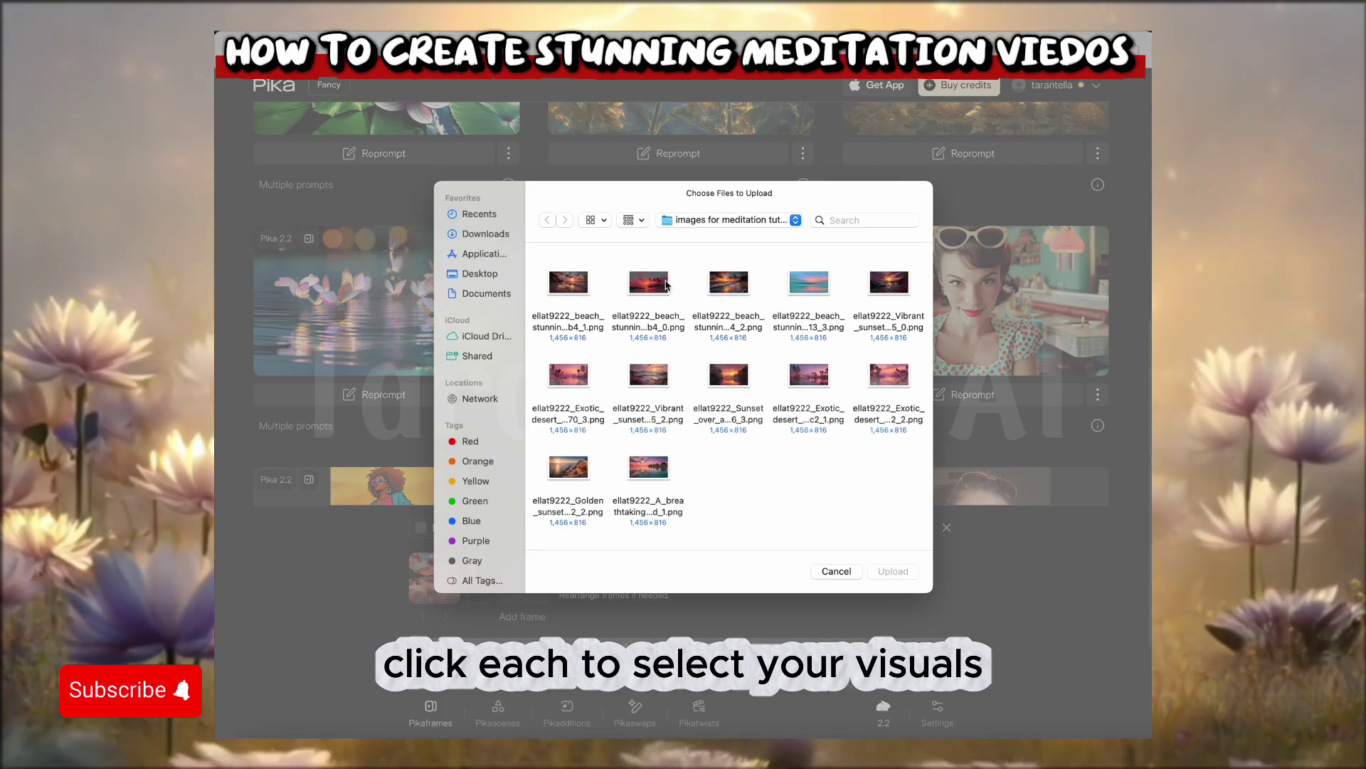
{"action": "left_click", "coordinate": [649, 282]}
{"action": "left_click", "coordinate": [894, 571]}
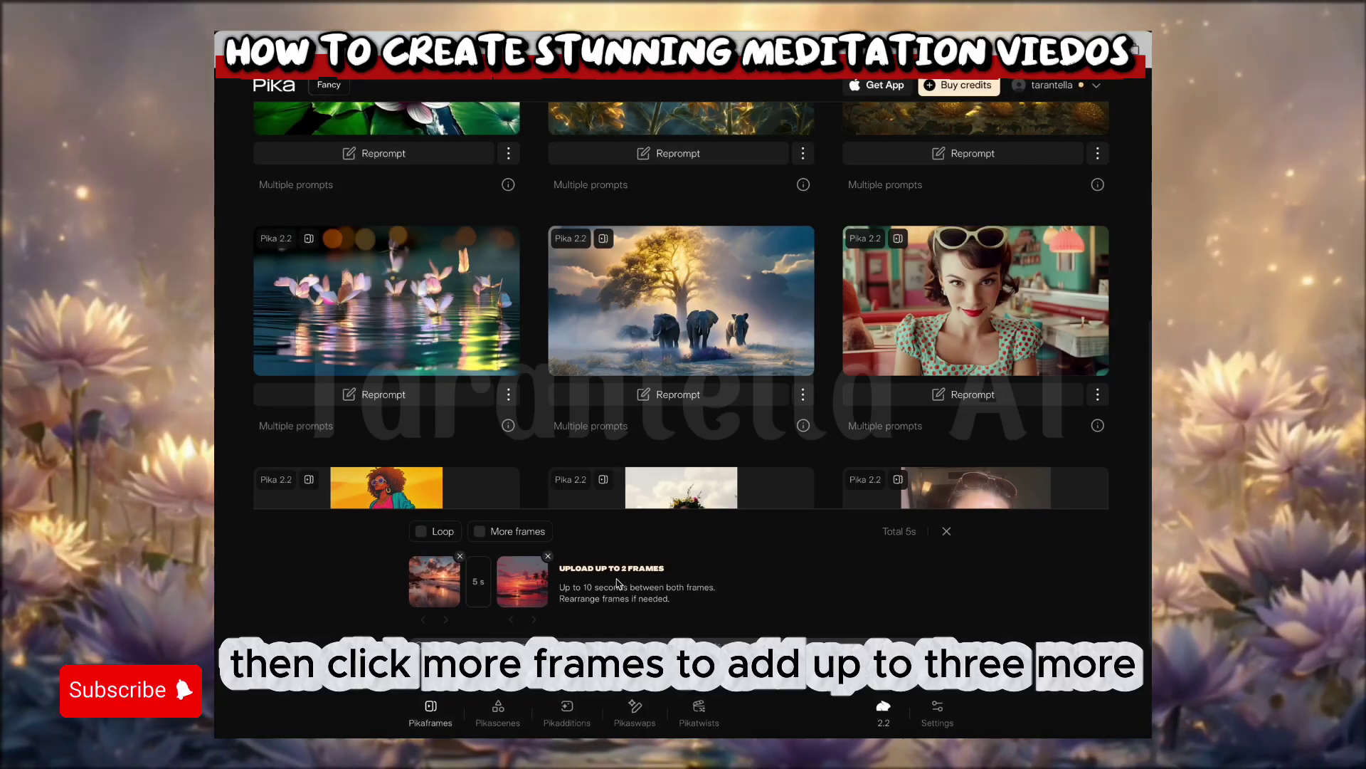
- Check the transition duration choices, enable More frames and start the first transition's prompt with "transition and"
{"action": "left_click", "coordinate": [479, 582]}
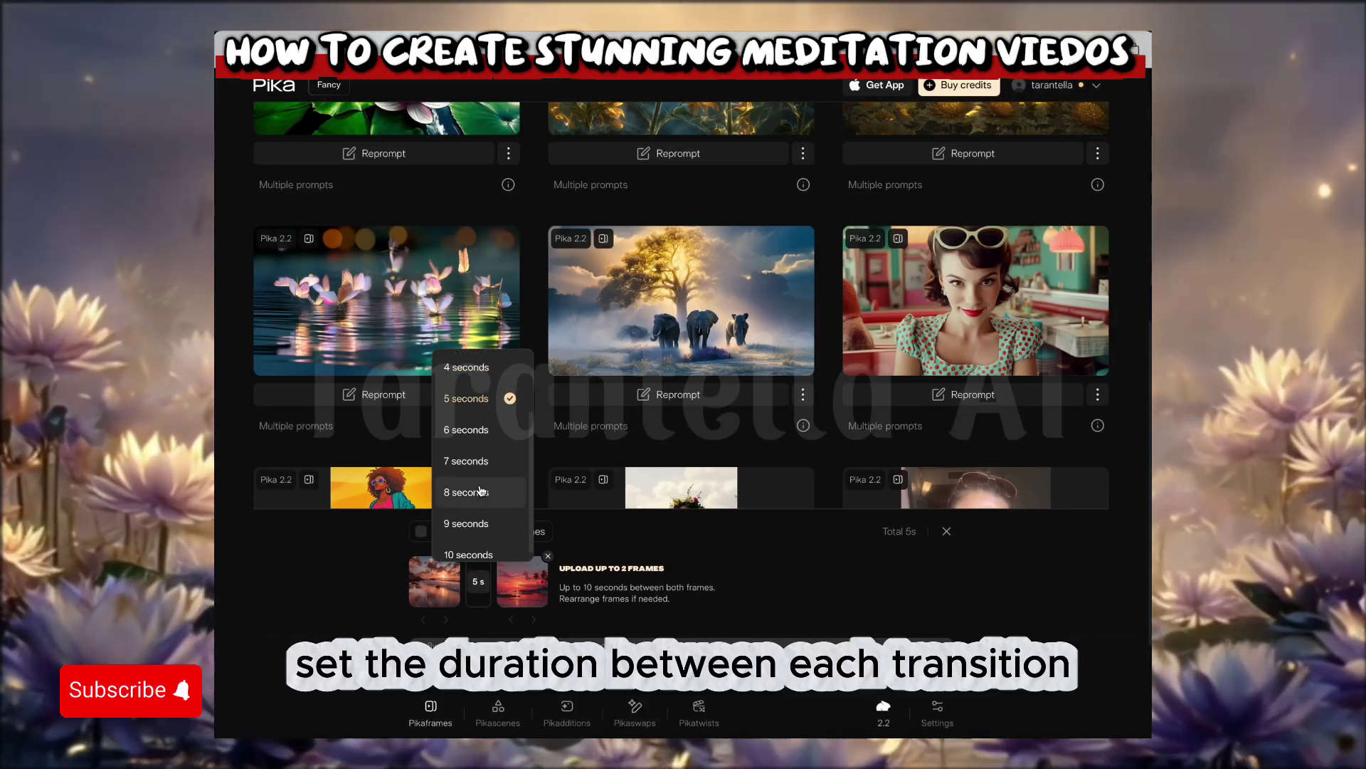
{"action": "key", "text": "Escape"}
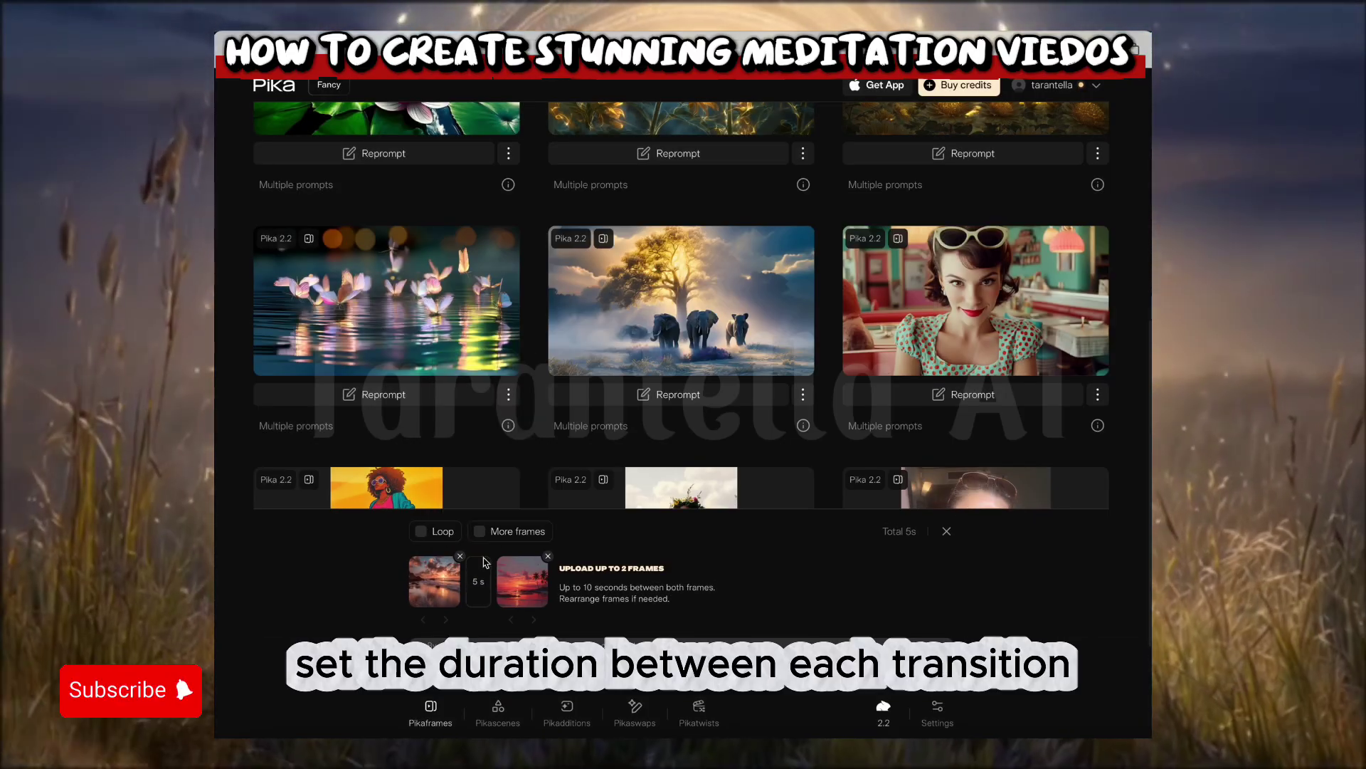
{"action": "left_click", "coordinate": [507, 532]}
{"action": "left_click", "coordinate": [479, 567]}
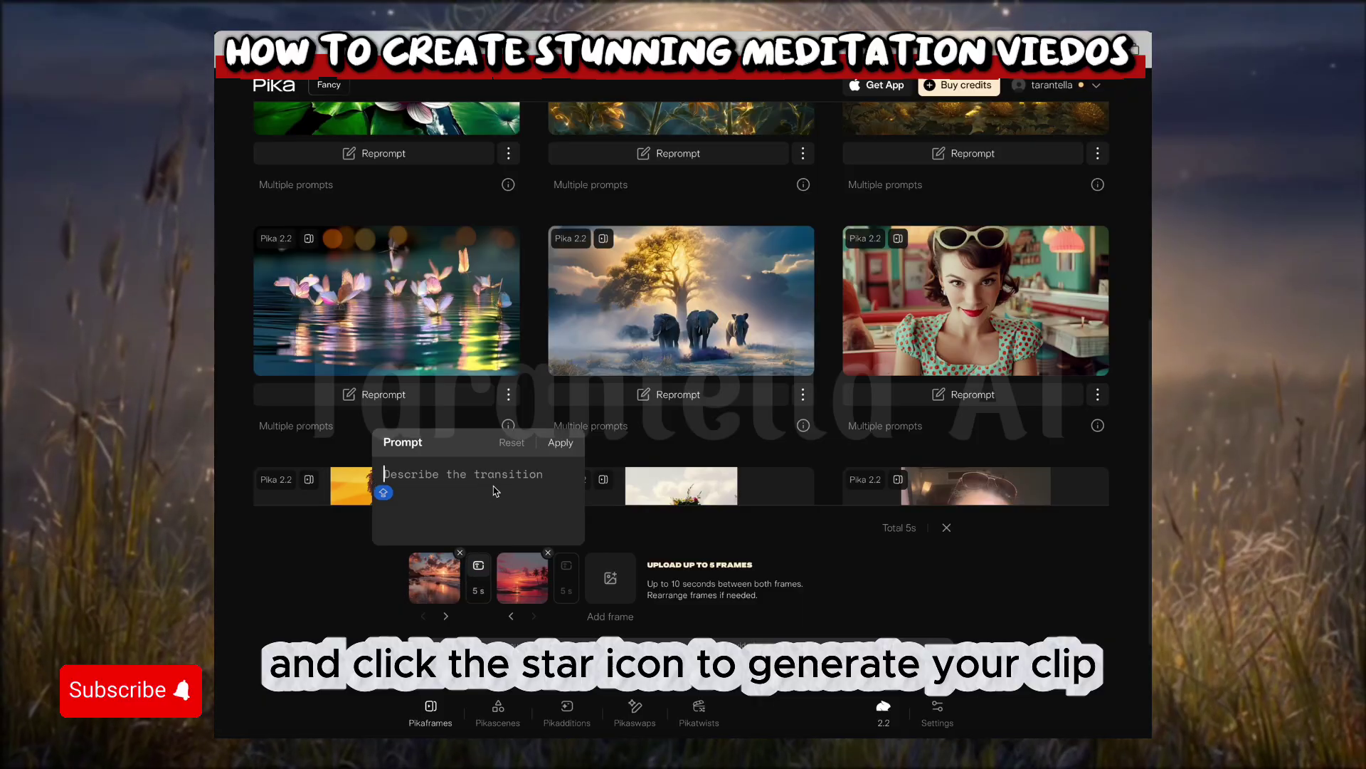
{"action": "type", "text": "transit"}
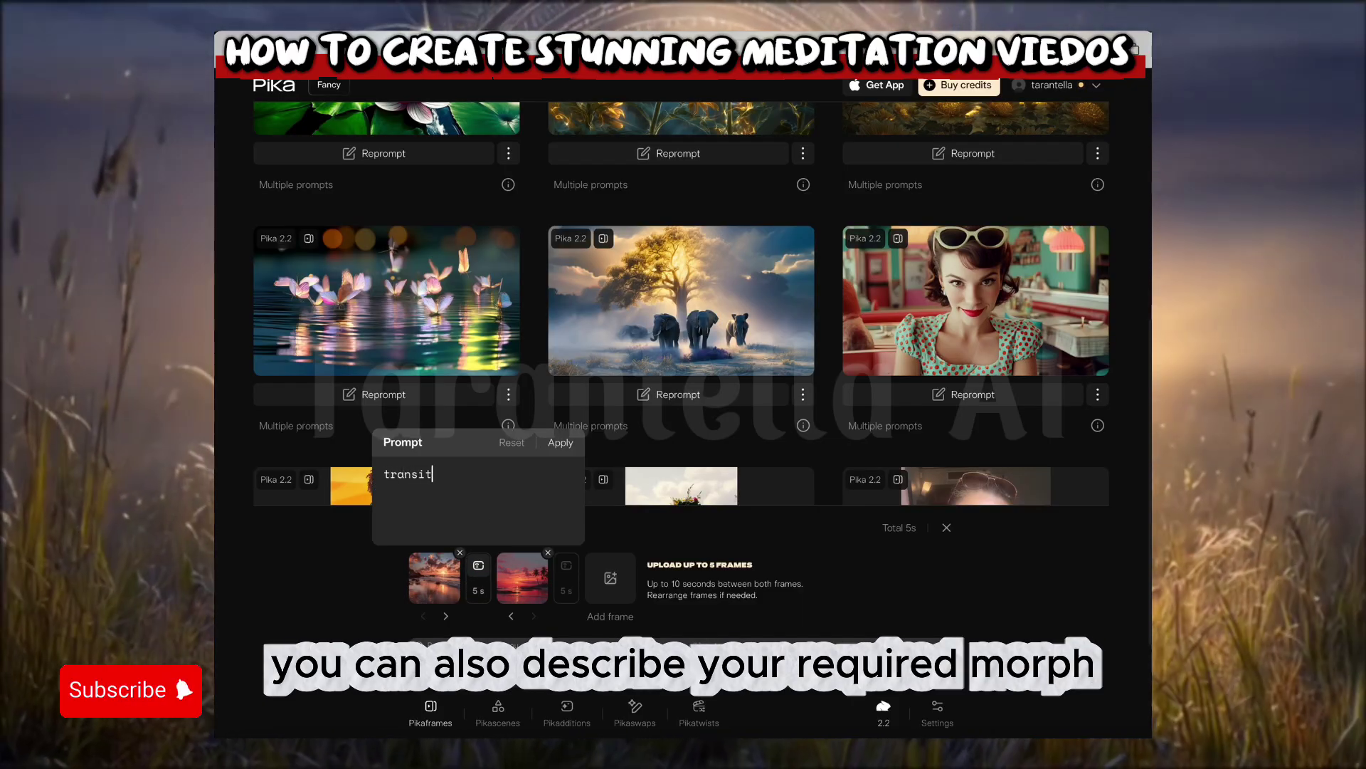
{"action": "type", "text": "ion and"}
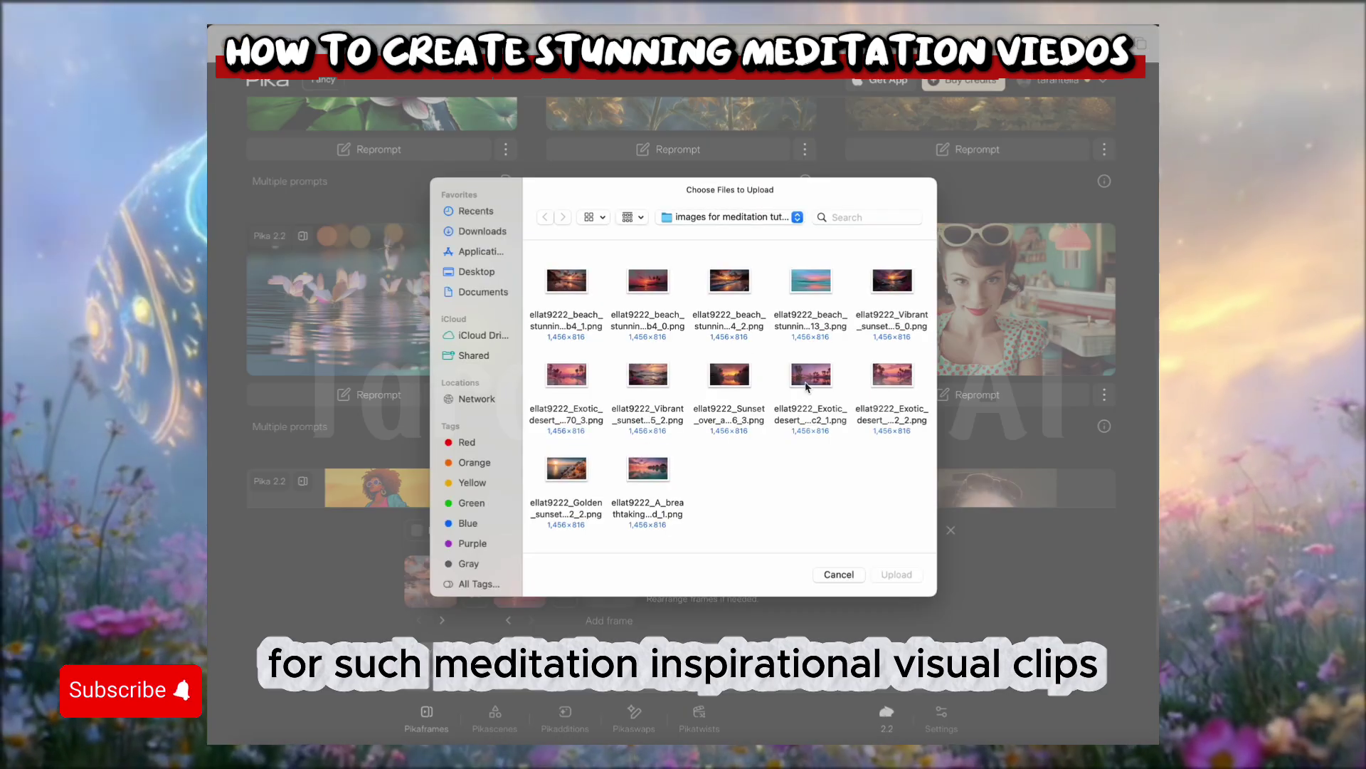
- Fill frames three to five with a pink and a purple Exotic desert oasis image and the turquoise beach image ending in 13_3.png
{"action": "left_click", "coordinate": [898, 384]}
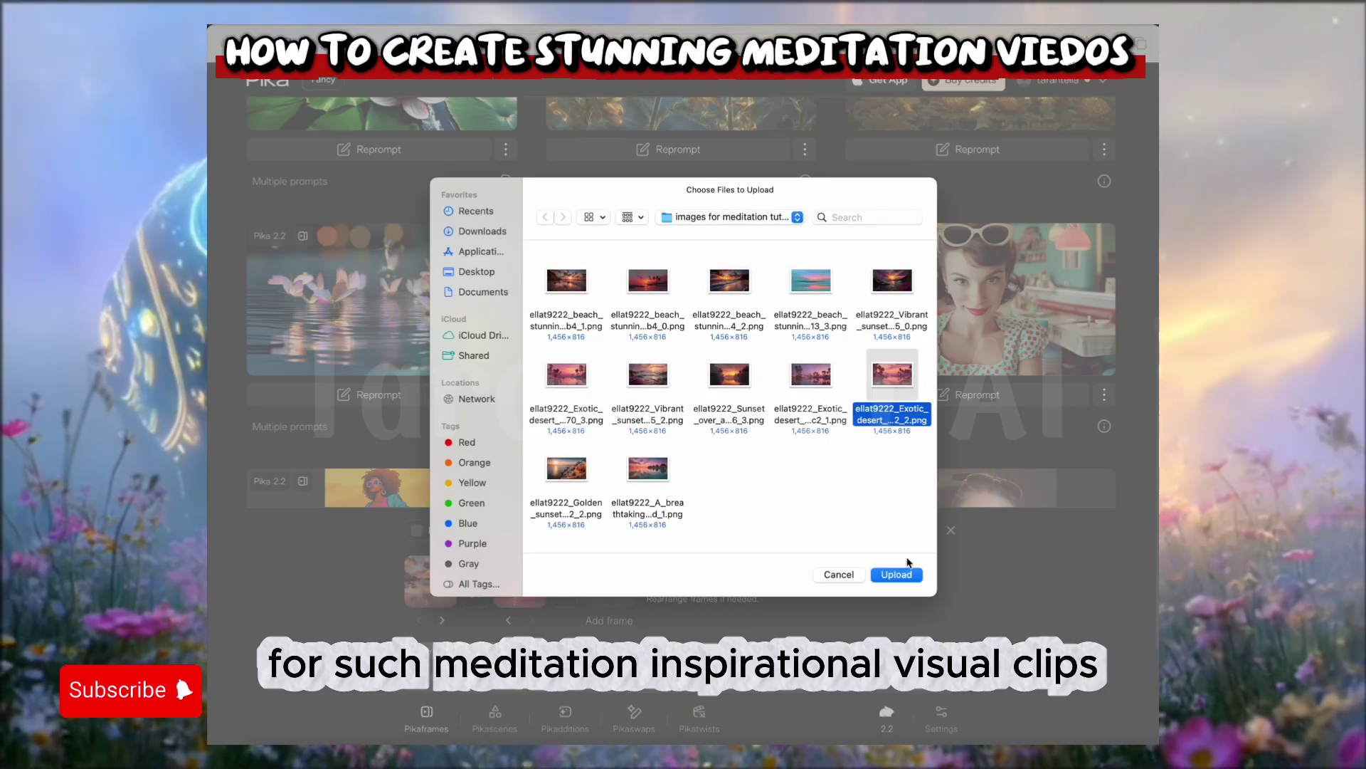
{"action": "double_click", "coordinate": [566, 469]}
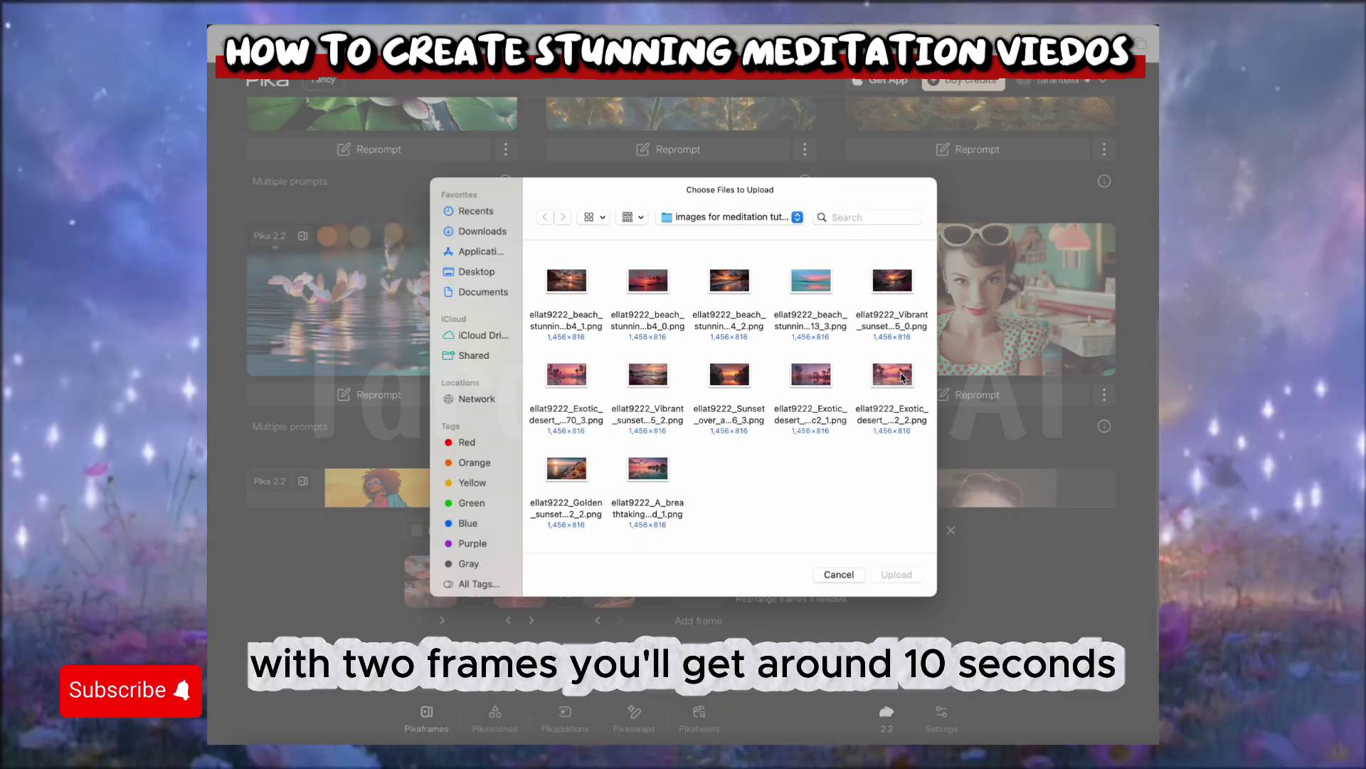
{"action": "left_click", "coordinate": [893, 375]}
{"action": "double_click", "coordinate": [811, 375]}
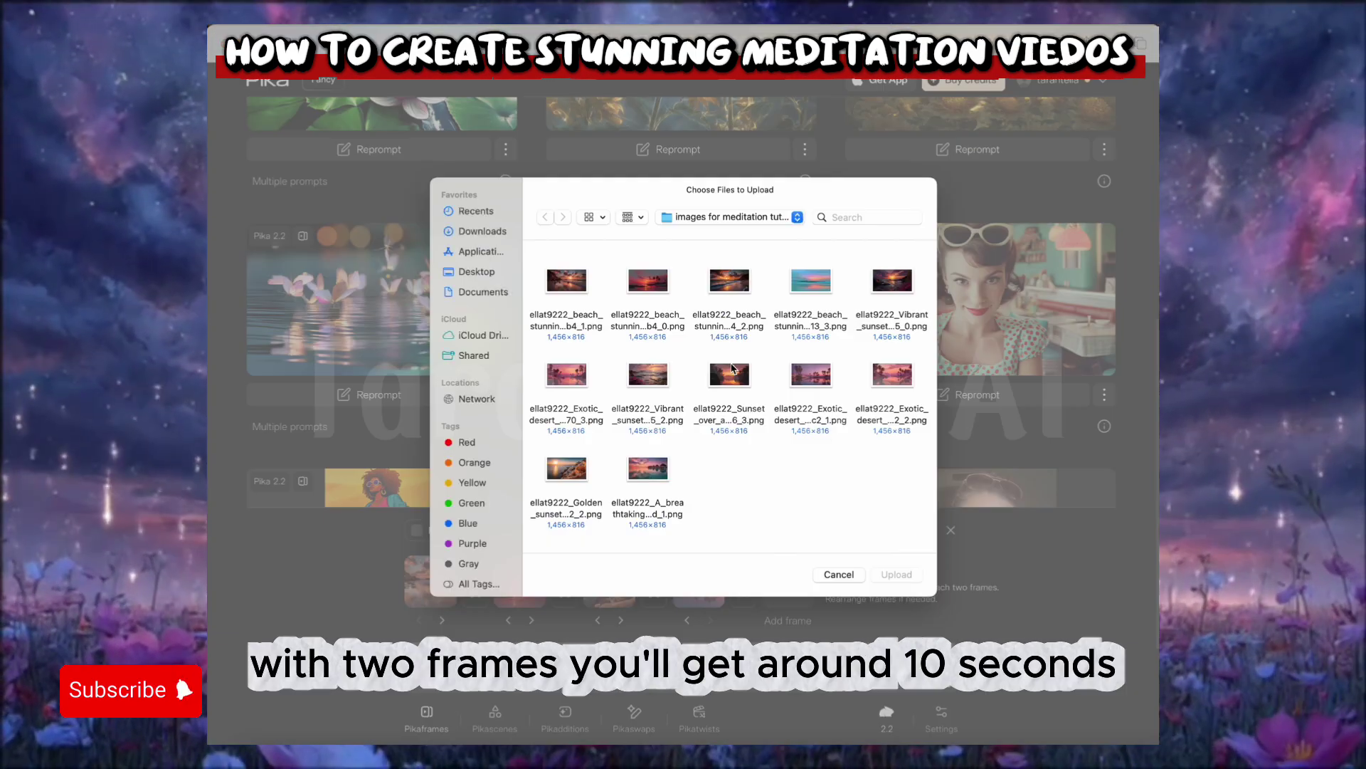
{"action": "left_click", "coordinate": [811, 280]}
{"action": "left_click", "coordinate": [896, 574]}
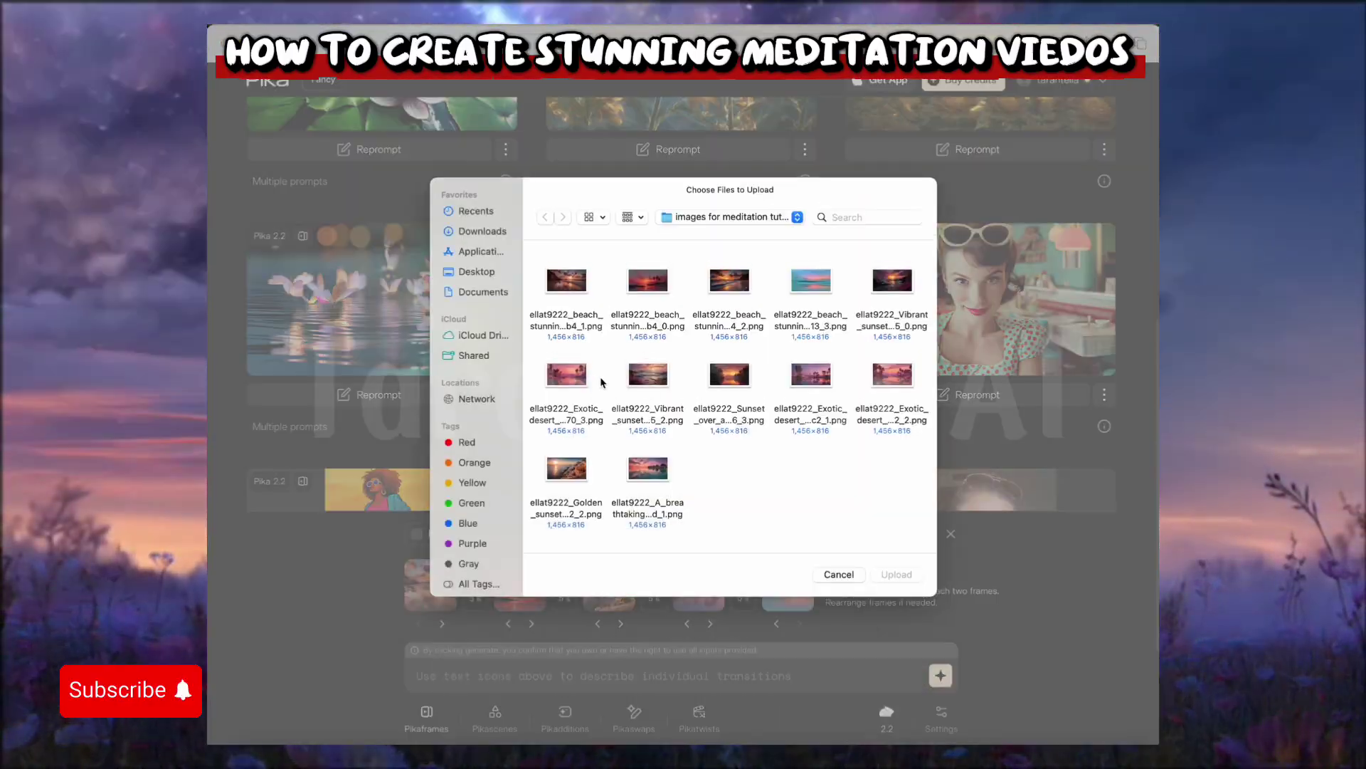
{"action": "left_click", "coordinate": [567, 370]}
{"action": "left_click", "coordinate": [896, 569]}
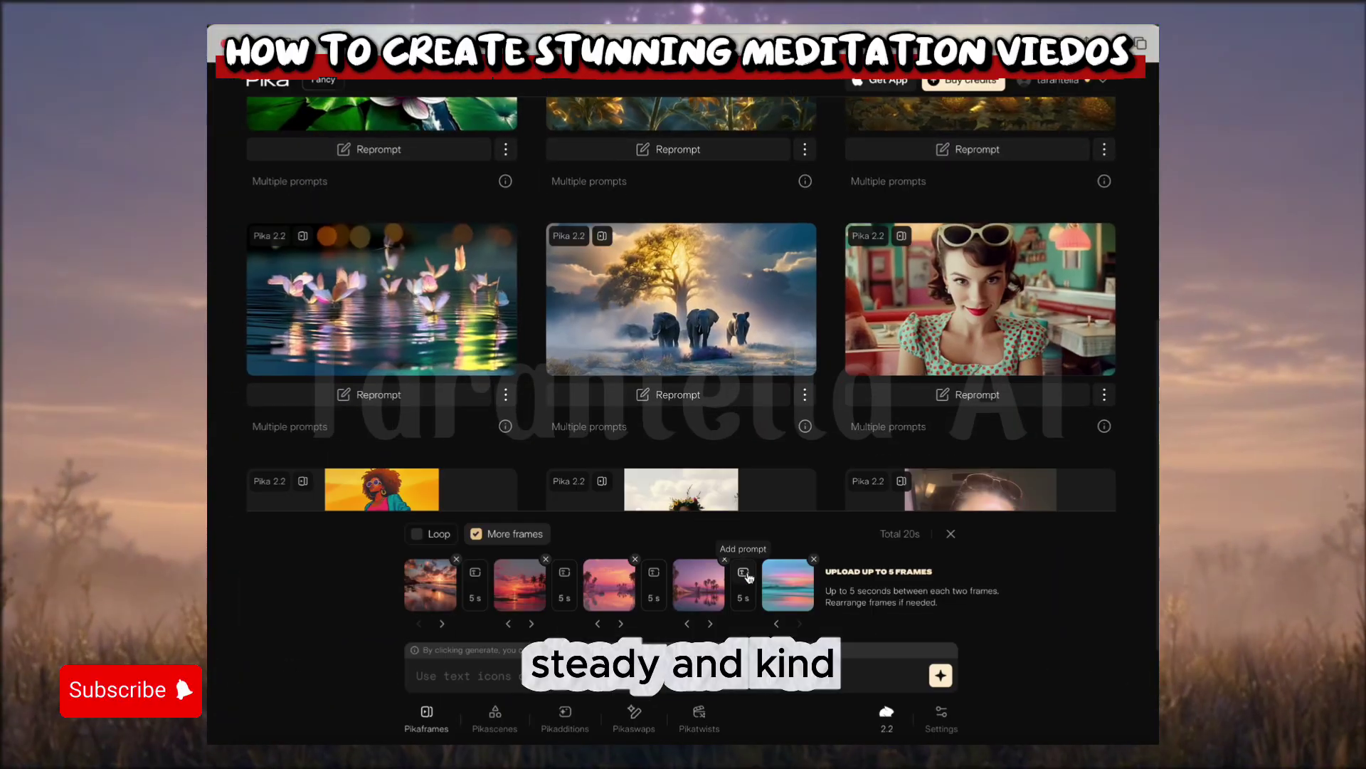
- Check the last transition's prompt and duration options and generate the five-frame sunset video
{"action": "left_click", "coordinate": [955, 596]}
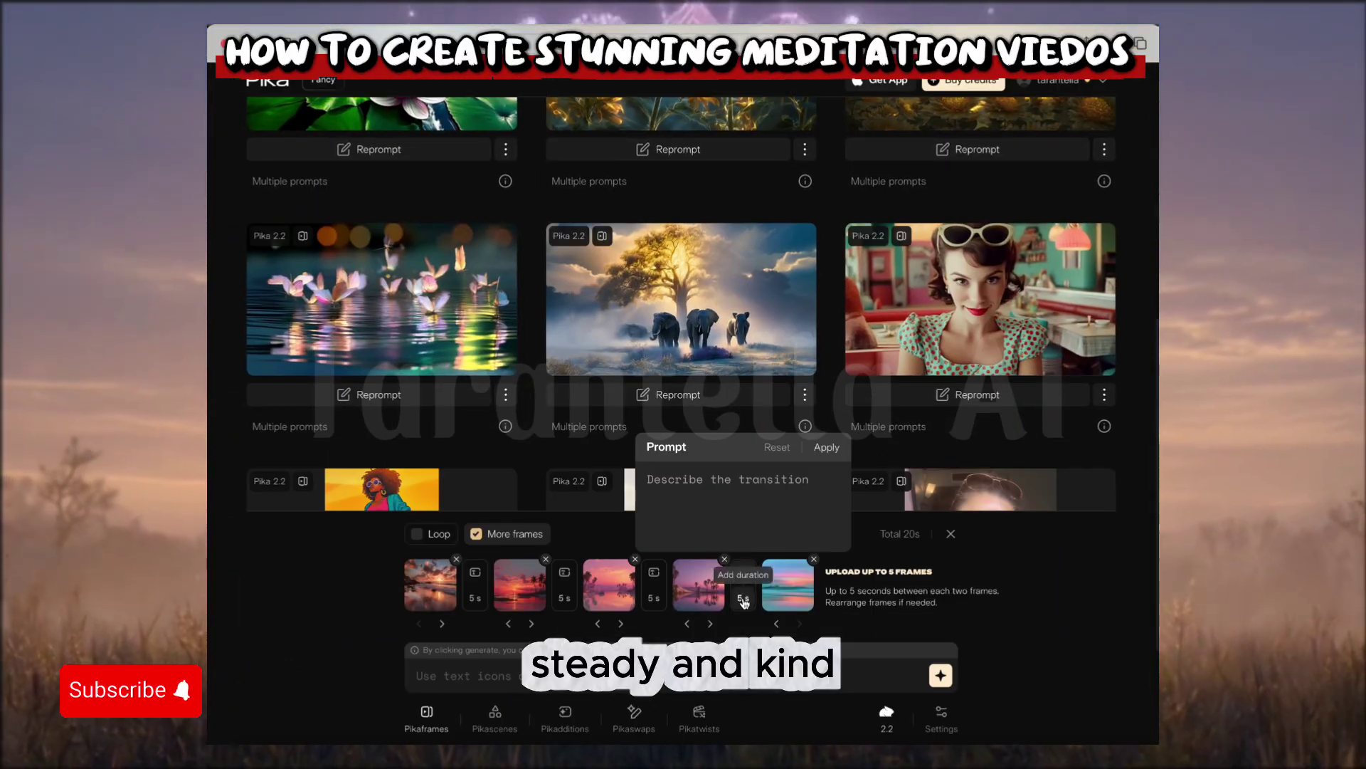
{"action": "left_click", "coordinate": [744, 601]}
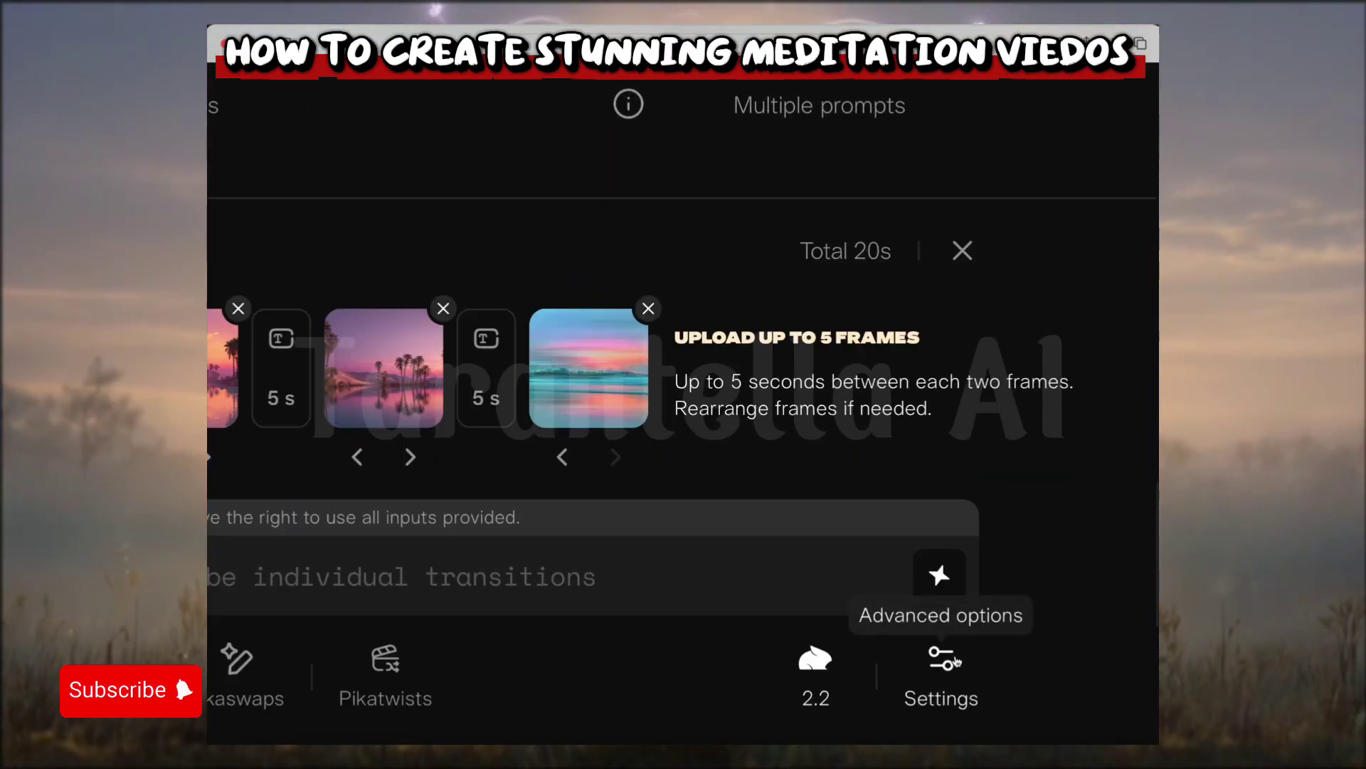
{"action": "scroll", "coordinate": [951, 580], "scroll_direction": "down", "scroll_amount": 1}
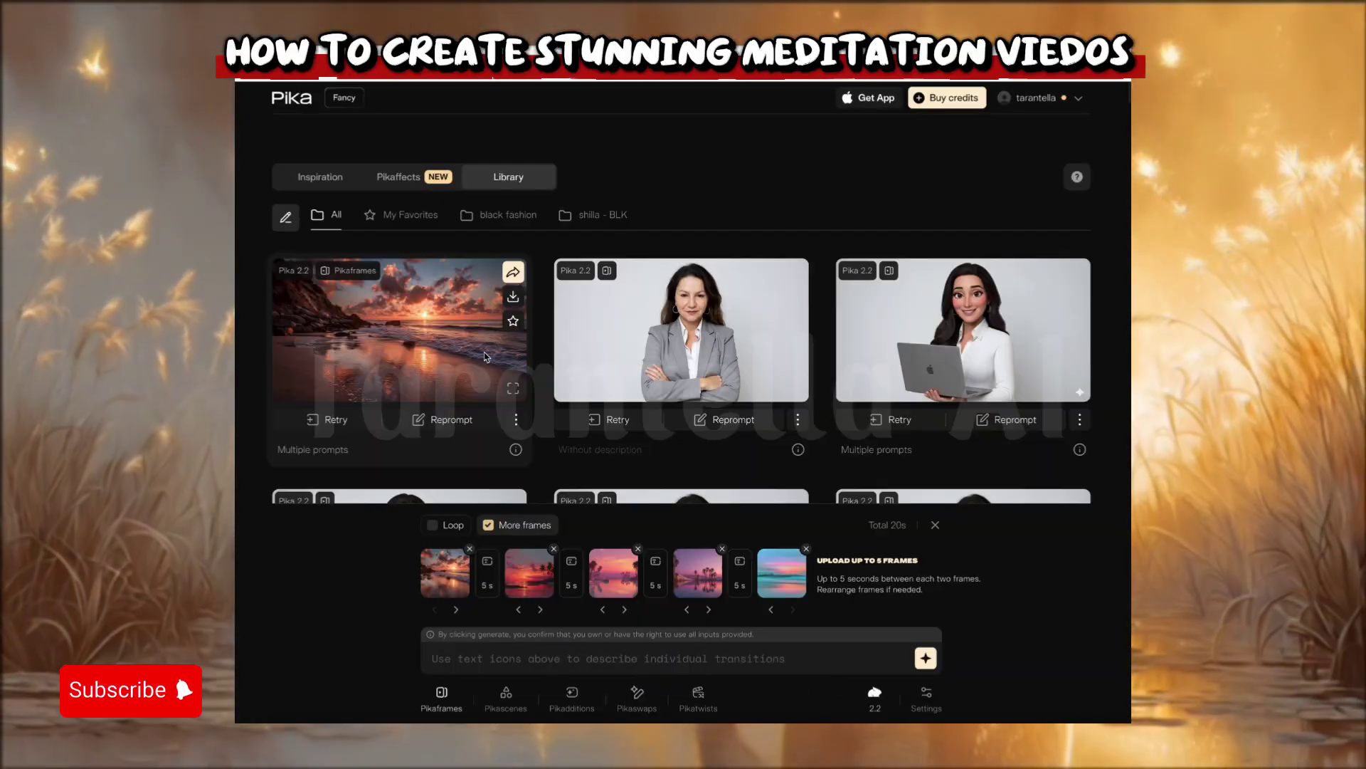
- View the generated sunset video enlarged and reload the source frames of the favourite yellow cartoon woman video
{"action": "left_click", "coordinate": [513, 388]}
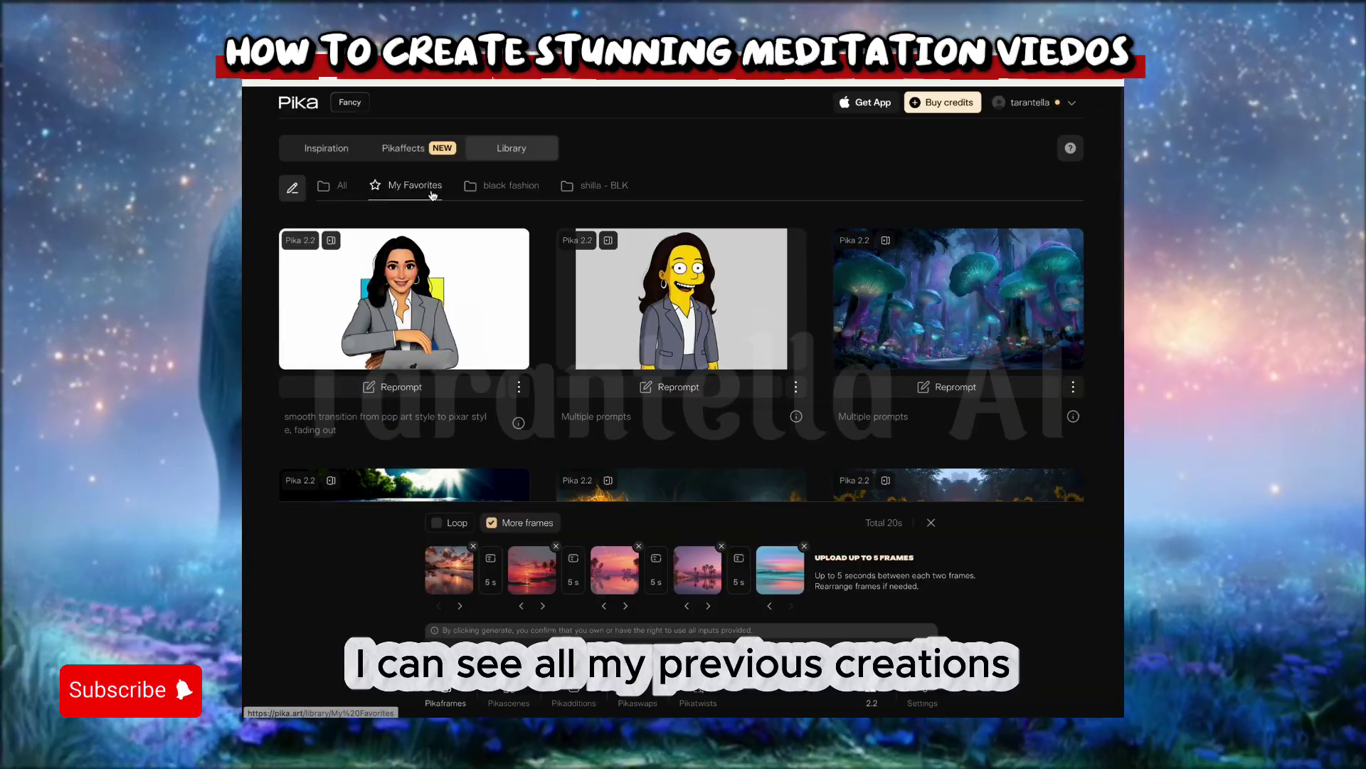
{"action": "mouse_move", "coordinate": [690, 303]}
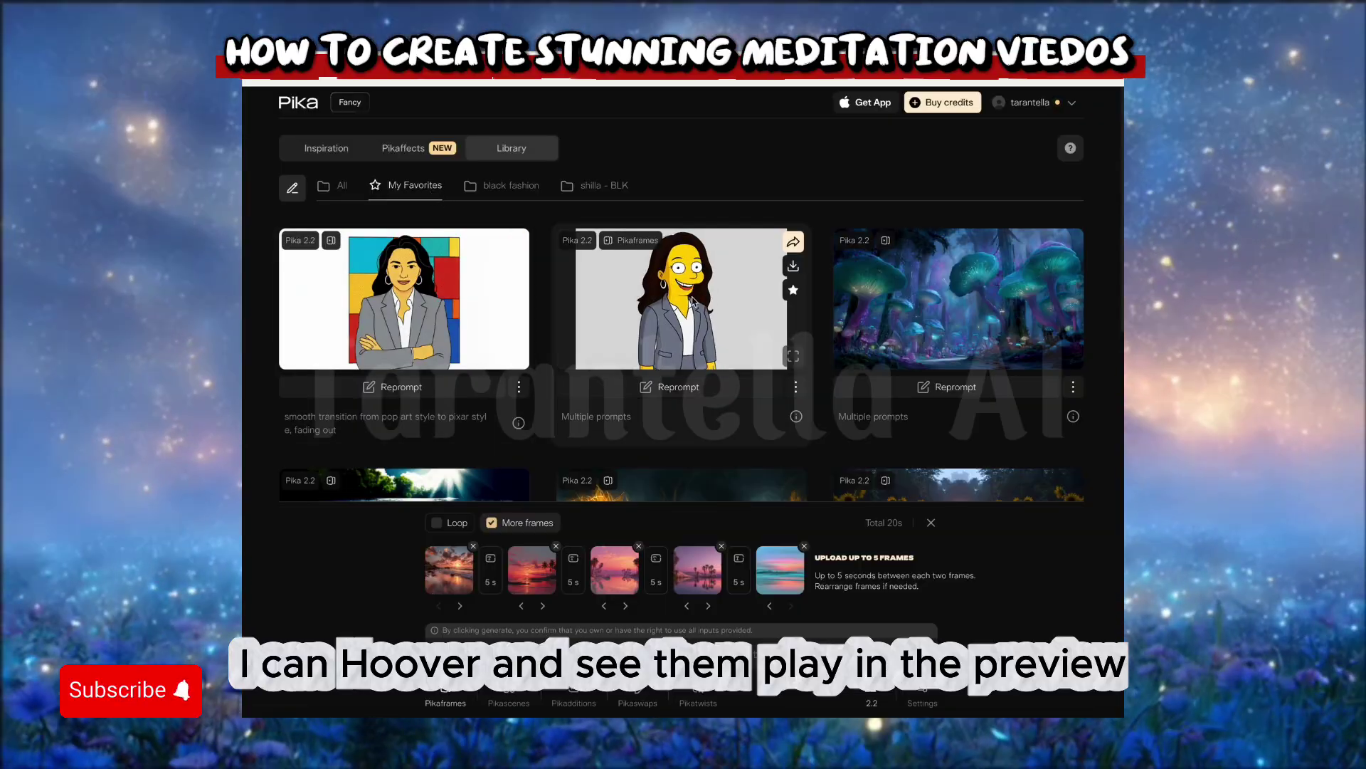
{"action": "left_click", "coordinate": [655, 437]}
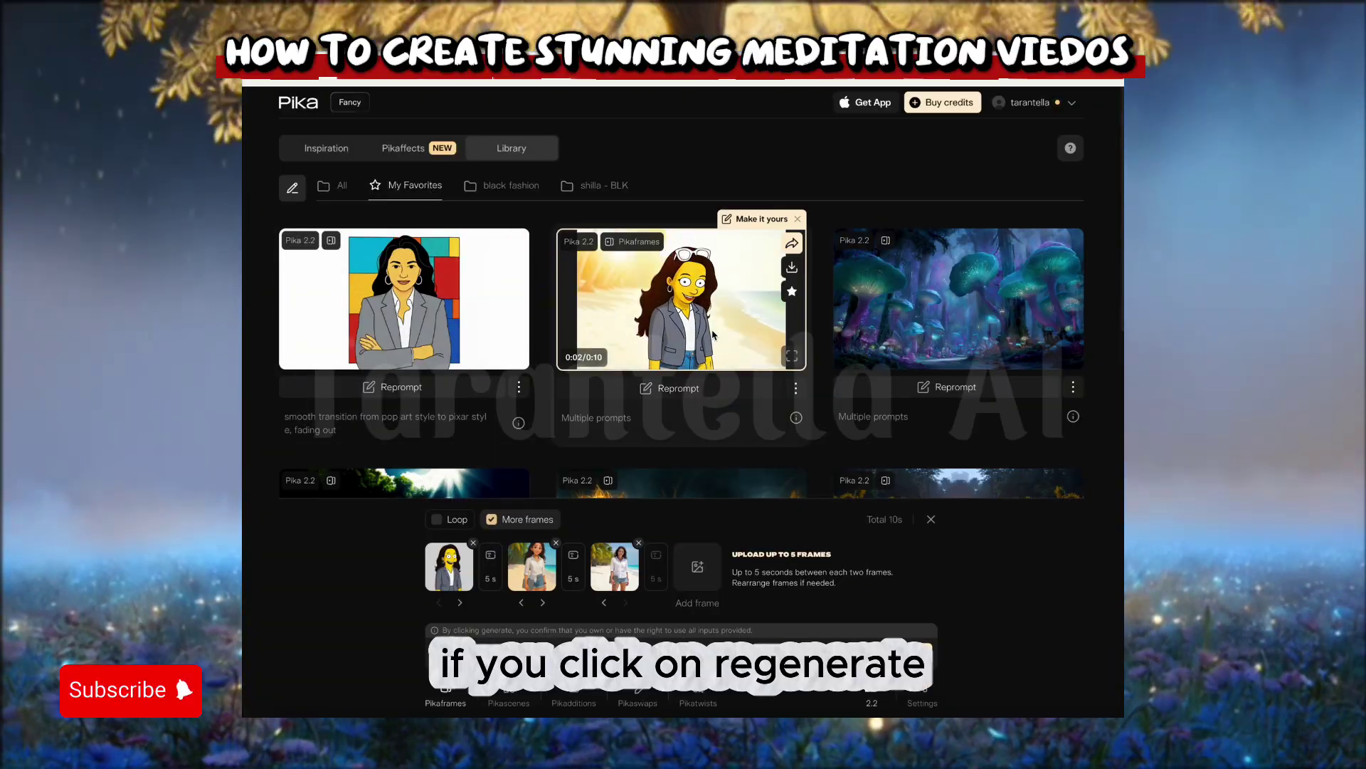
- Preview the favourite glowing mushroom and sunflower field videos and load each one's source frames for reprompting
{"action": "mouse_move", "coordinate": [956, 313]}
{"action": "left_click", "coordinate": [890, 434]}
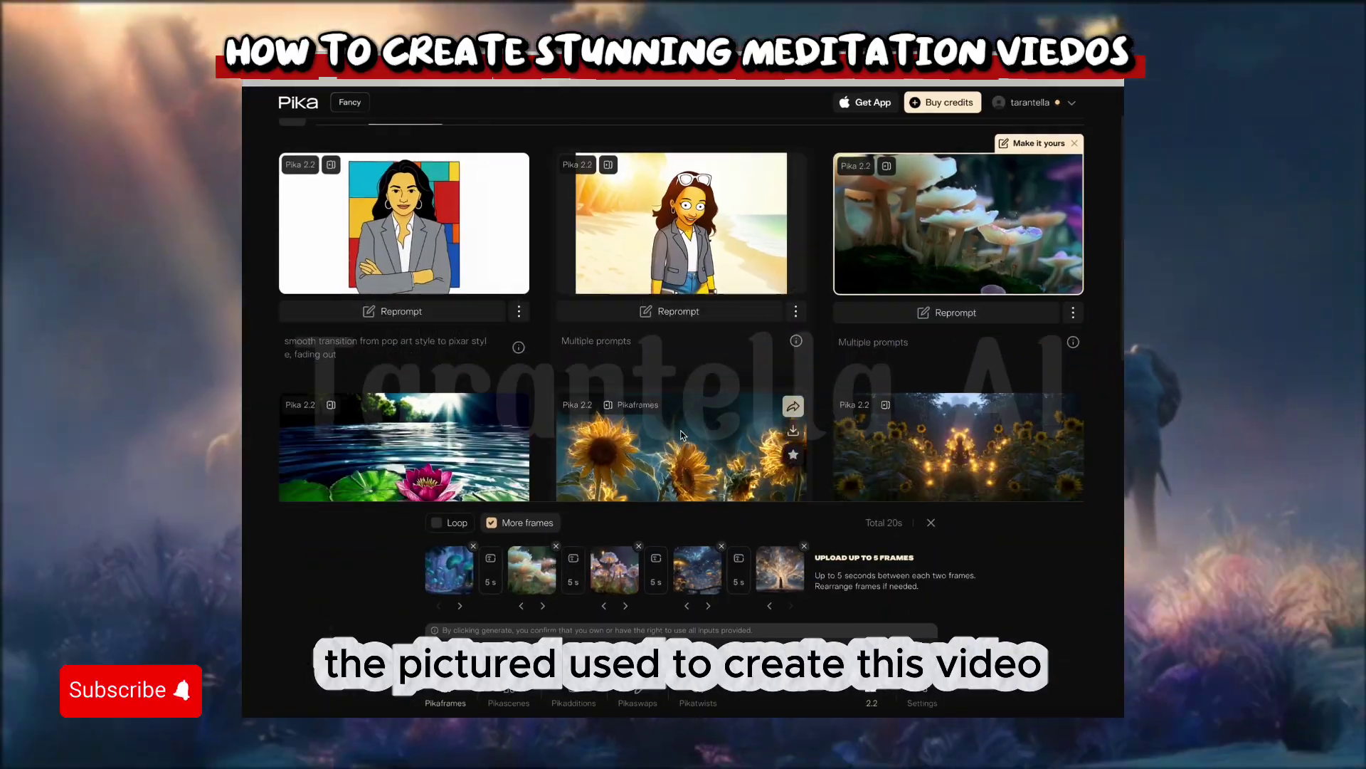
{"action": "scroll", "coordinate": [696, 378], "scroll_direction": "down", "scroll_amount": 2}
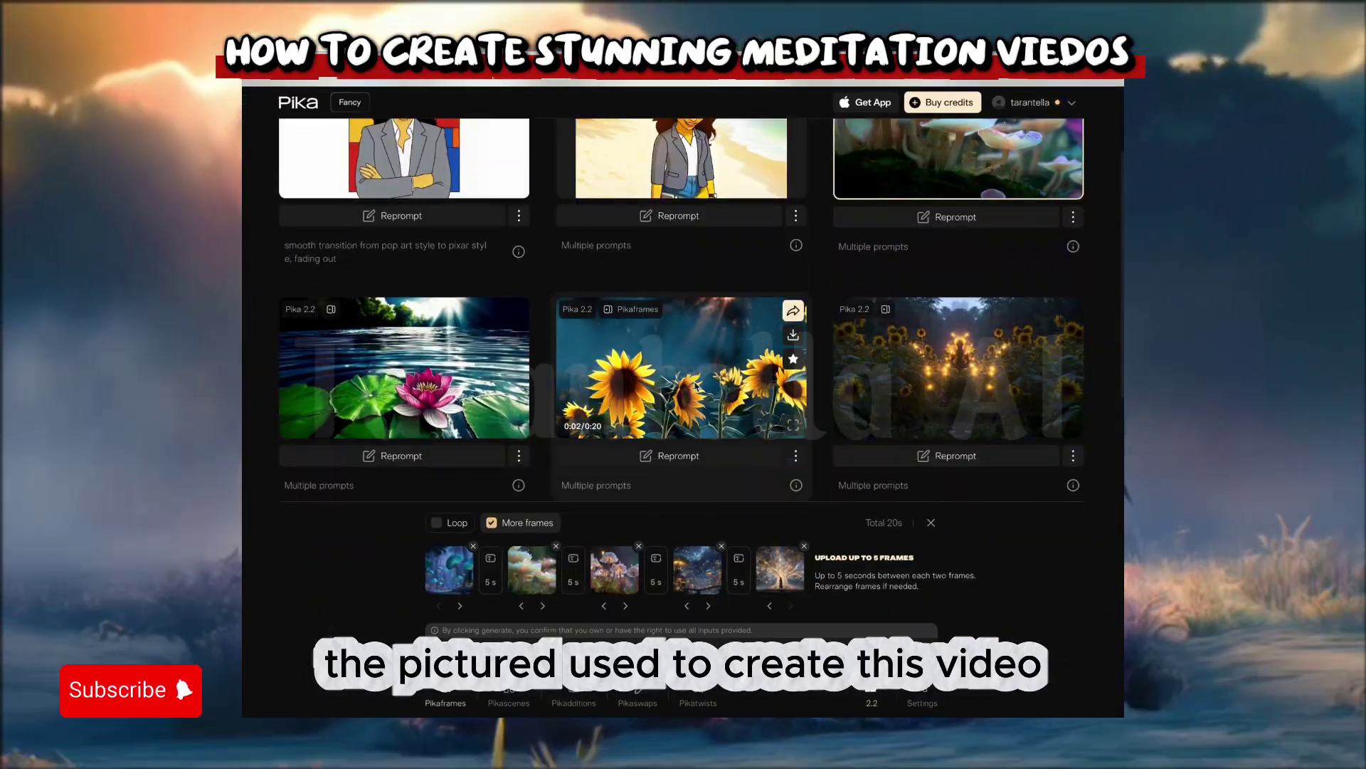
{"action": "left_click", "coordinate": [687, 464]}
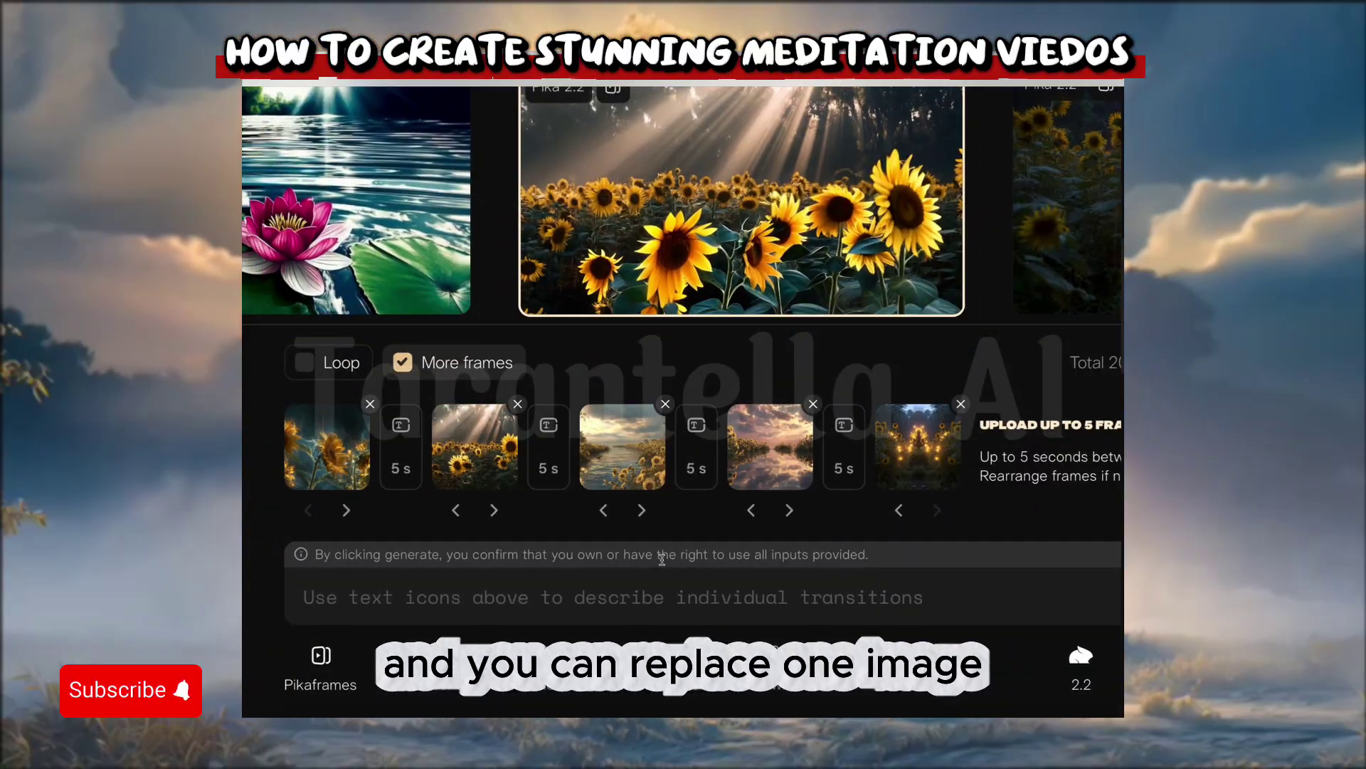
- Browse the remaining favourites, play the colourful butterfly face video enlarged and close its preview
{"action": "scroll", "coordinate": [439, 395], "scroll_direction": "down", "scroll_amount": 9}
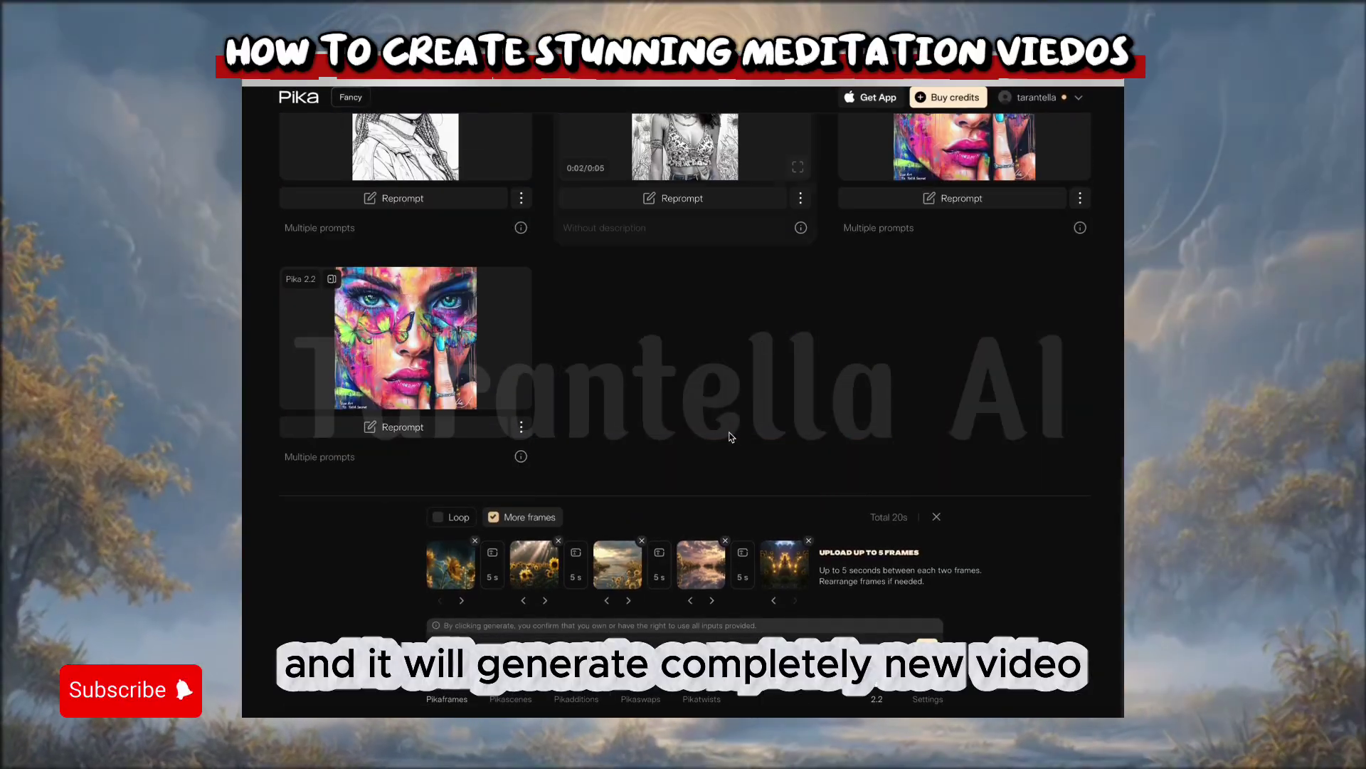
{"action": "scroll", "coordinate": [440, 395], "scroll_direction": "down", "scroll_amount": 1}
{"action": "scroll", "coordinate": [439, 395], "scroll_direction": "up", "scroll_amount": 4}
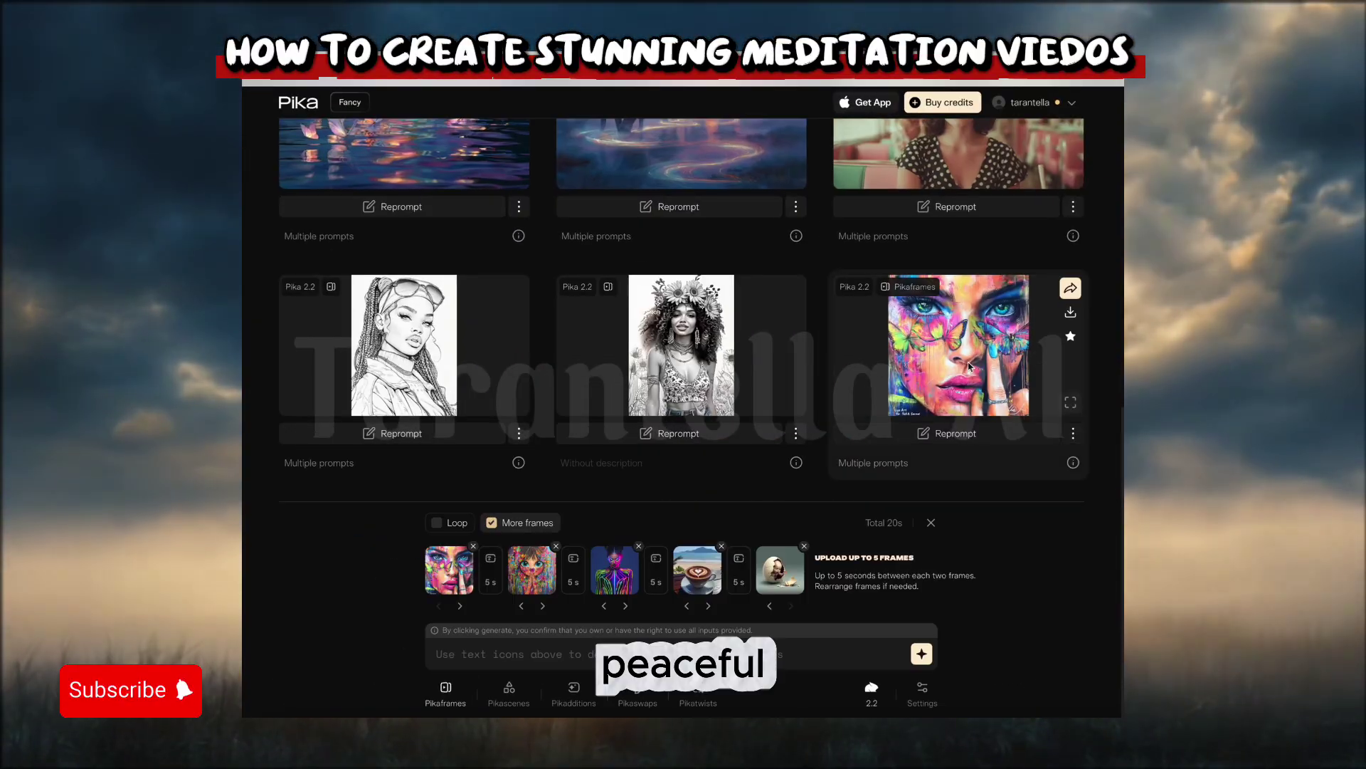
{"action": "left_click", "coordinate": [964, 341]}
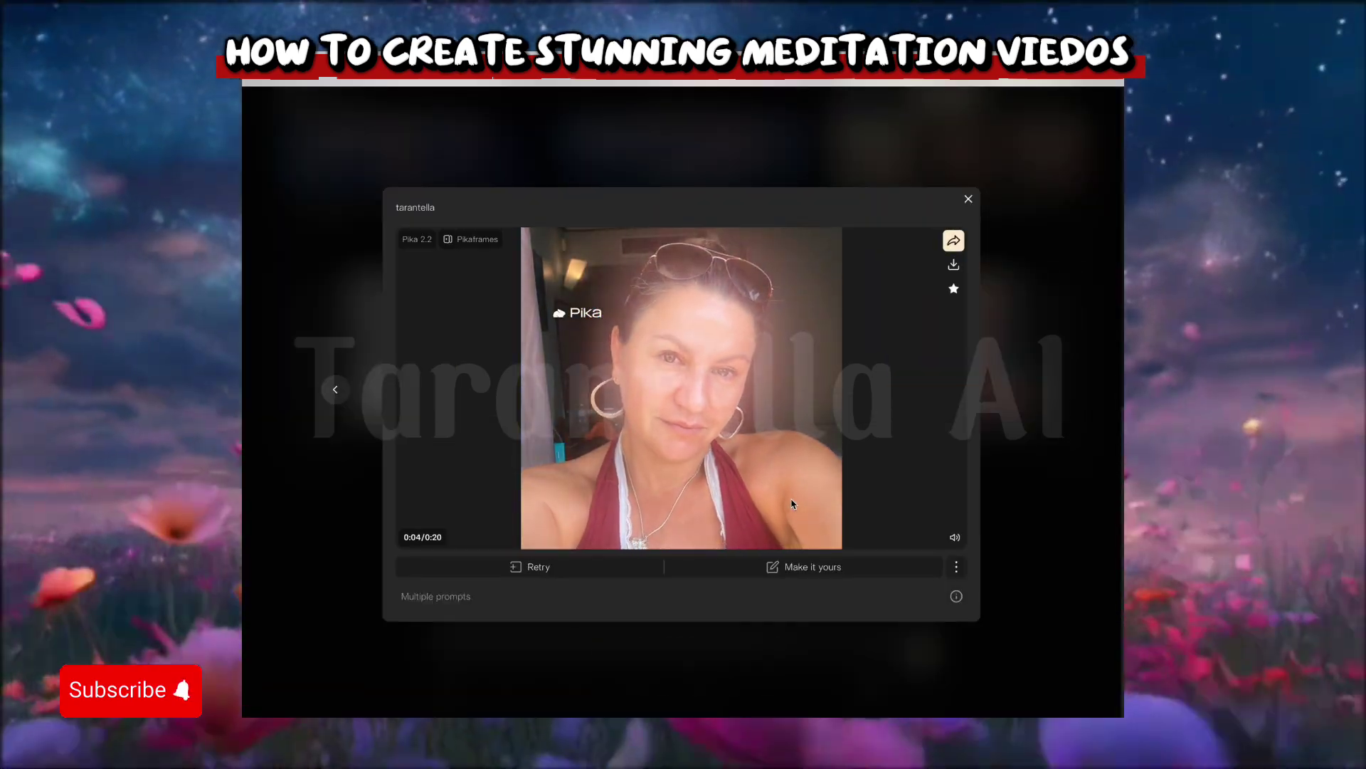
{"action": "left_click", "coordinate": [968, 198]}
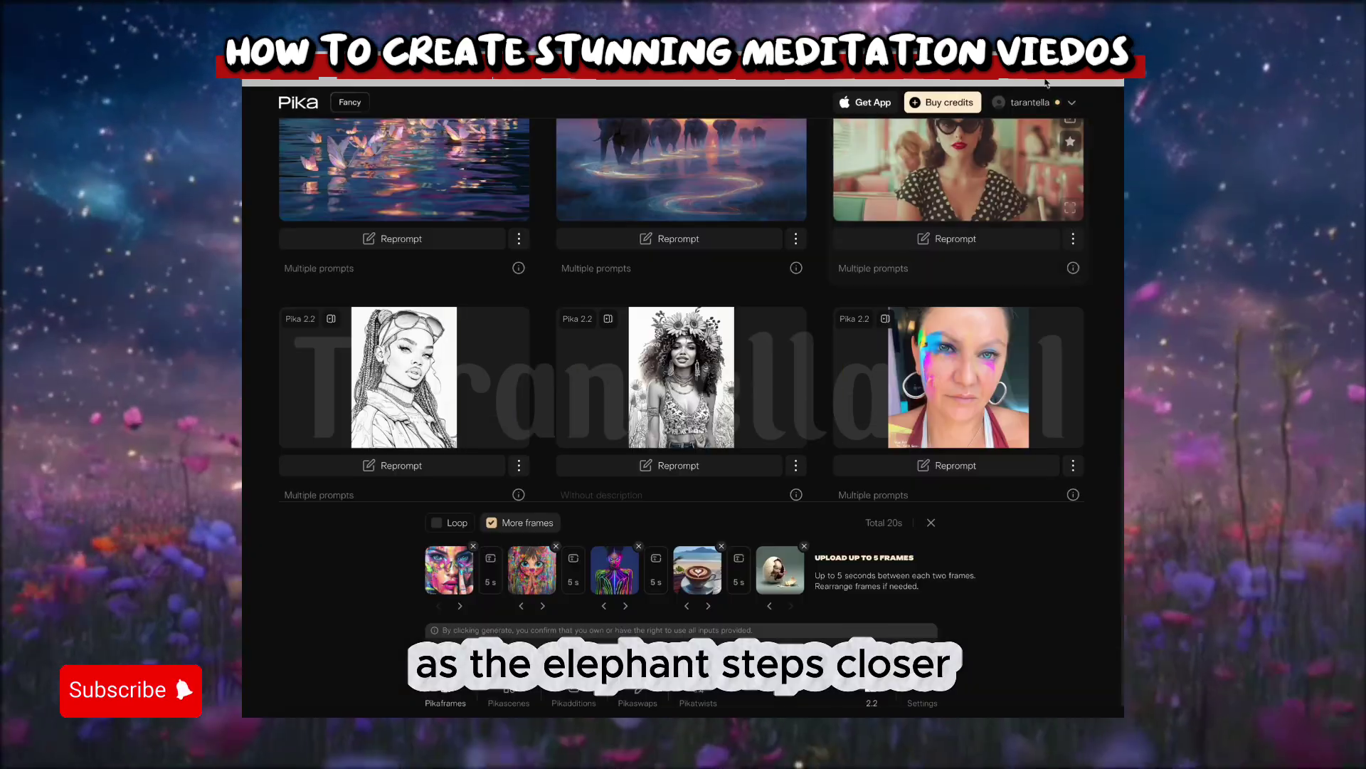